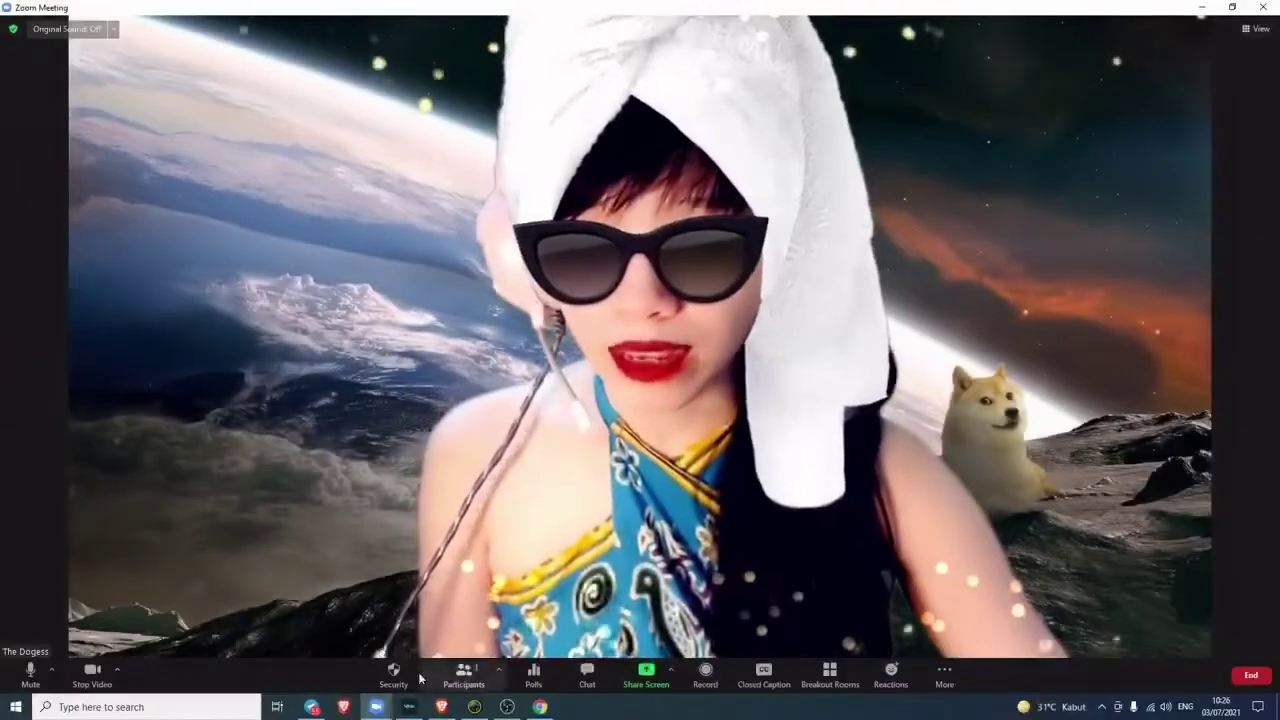
Bring up the Zoom client's home window and show the Check for Updates option in the account menu
mouse_move(375, 708)
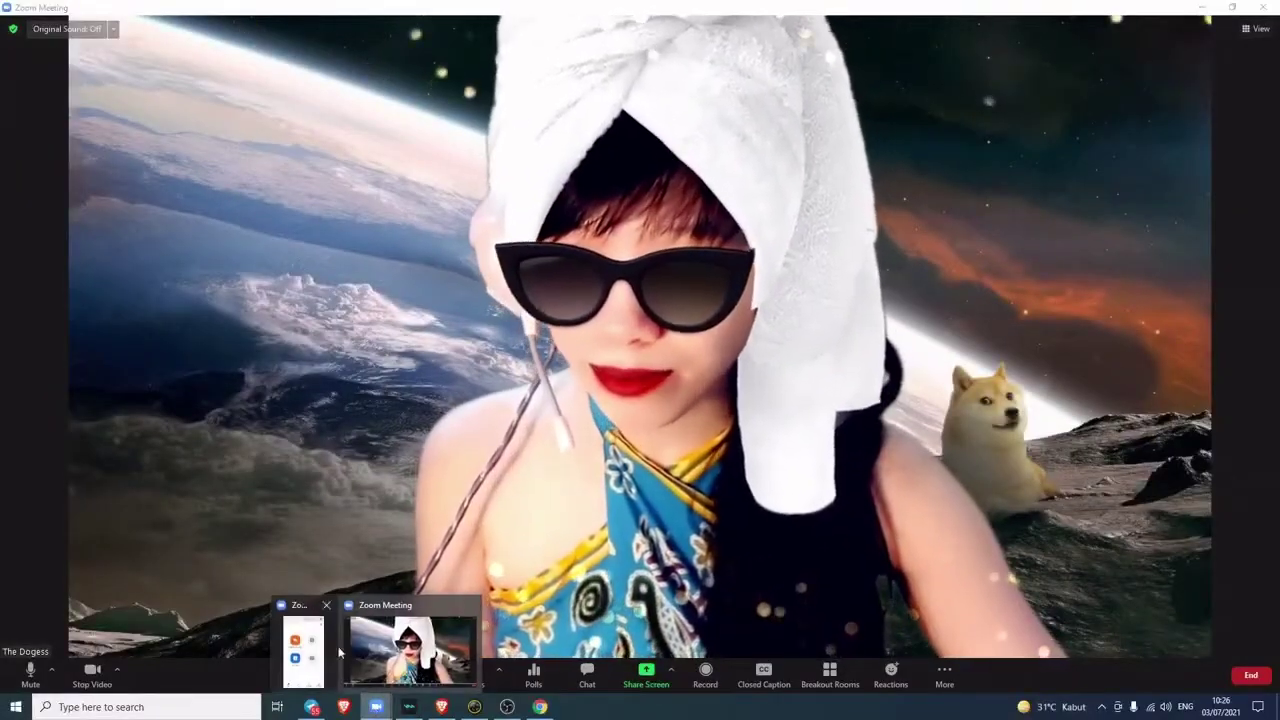
click(301, 648)
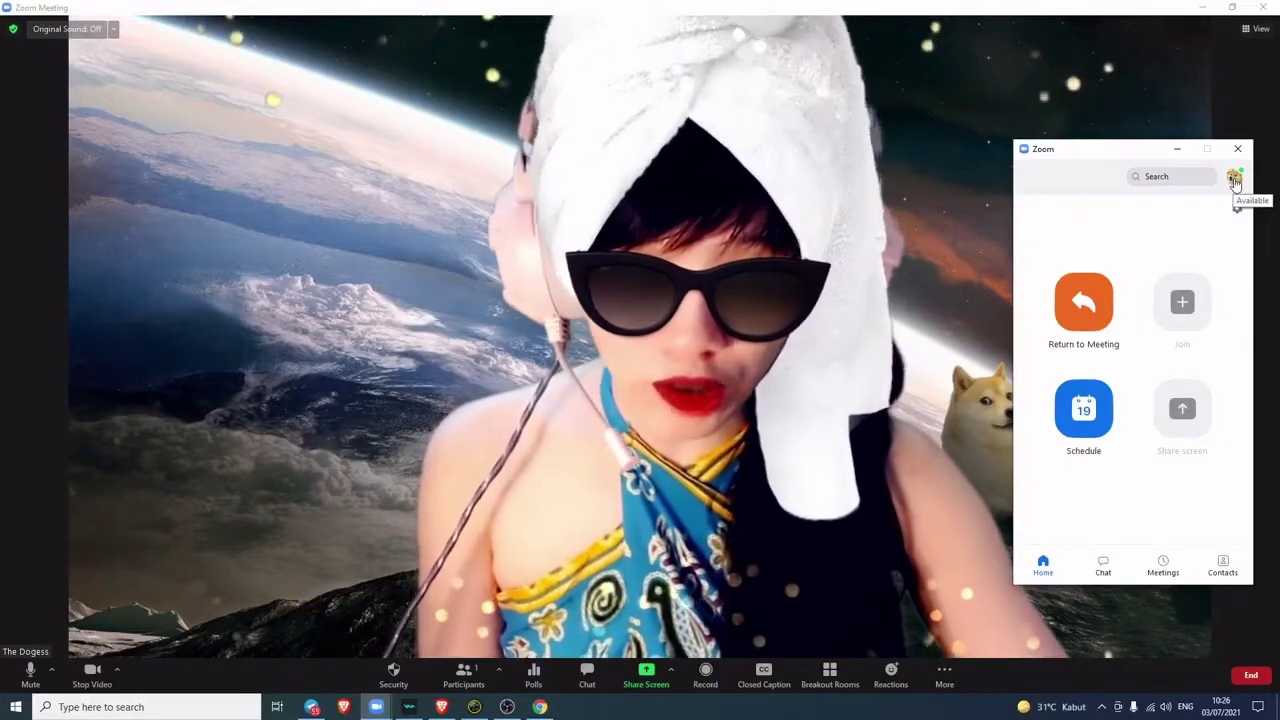
click(1235, 178)
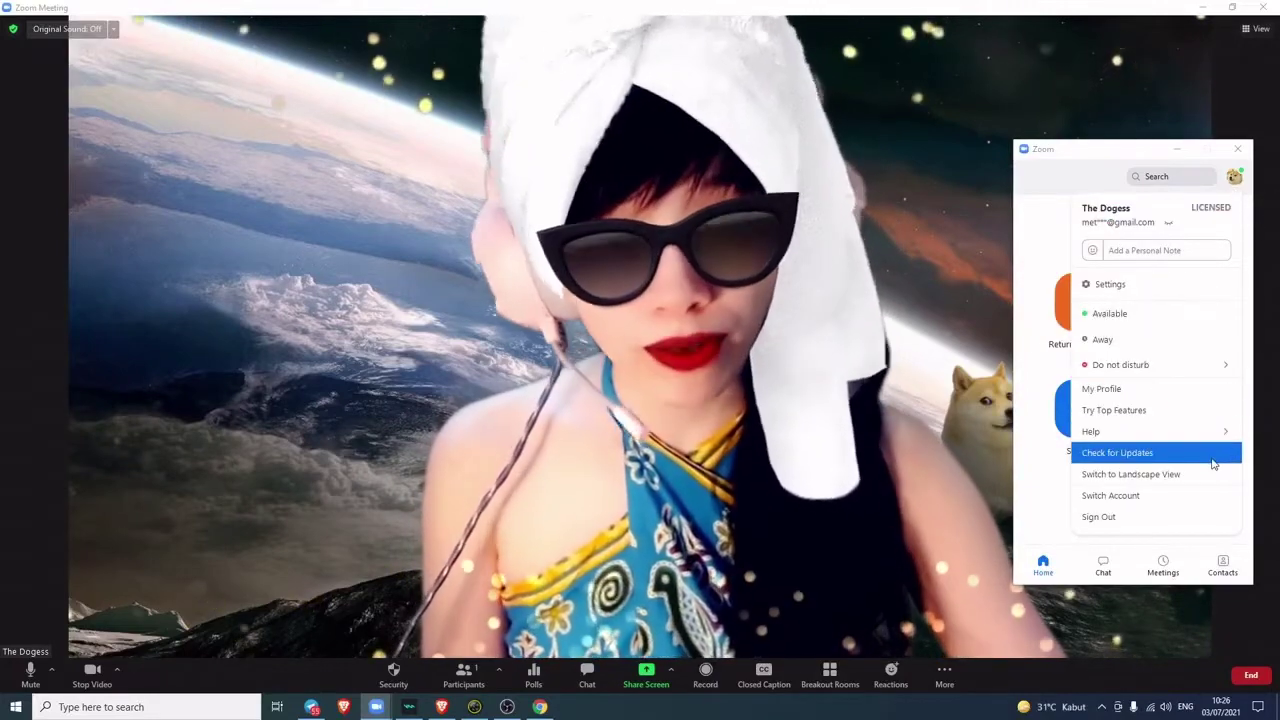
click(1033, 234)
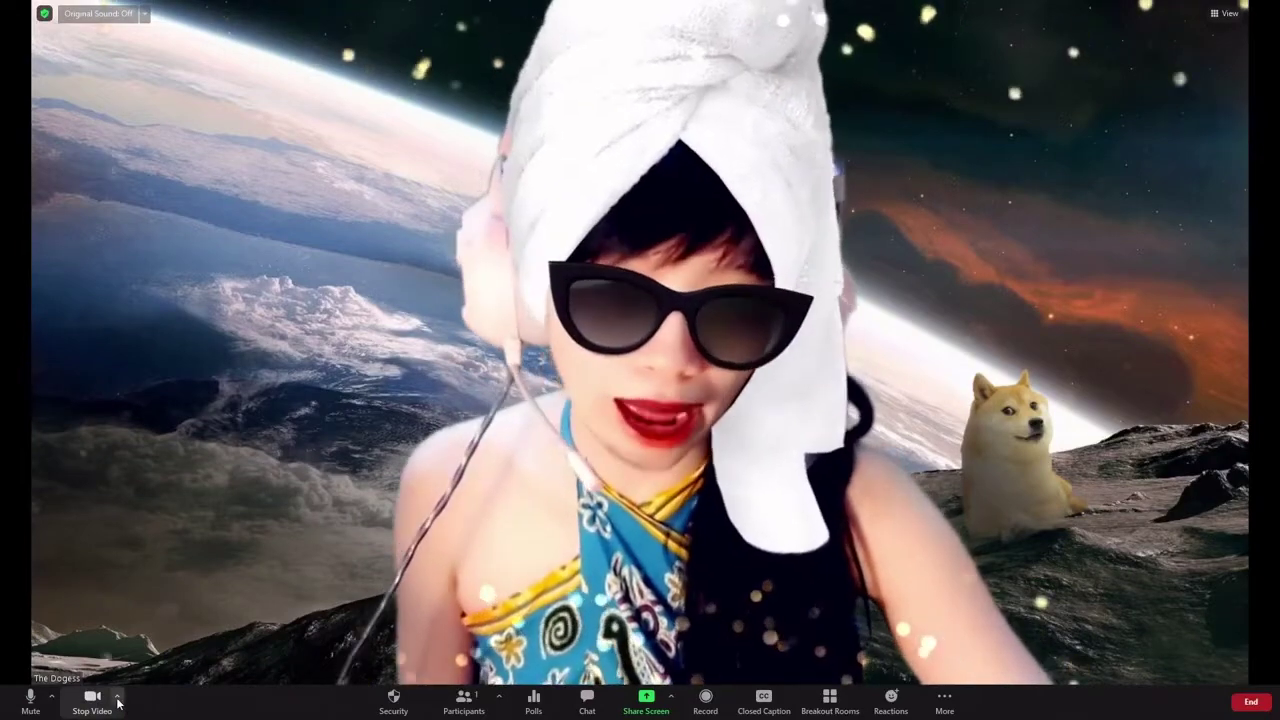
Open the meeting's virtual background settings and move the Settings window aside so the video stays visible
click(118, 698)
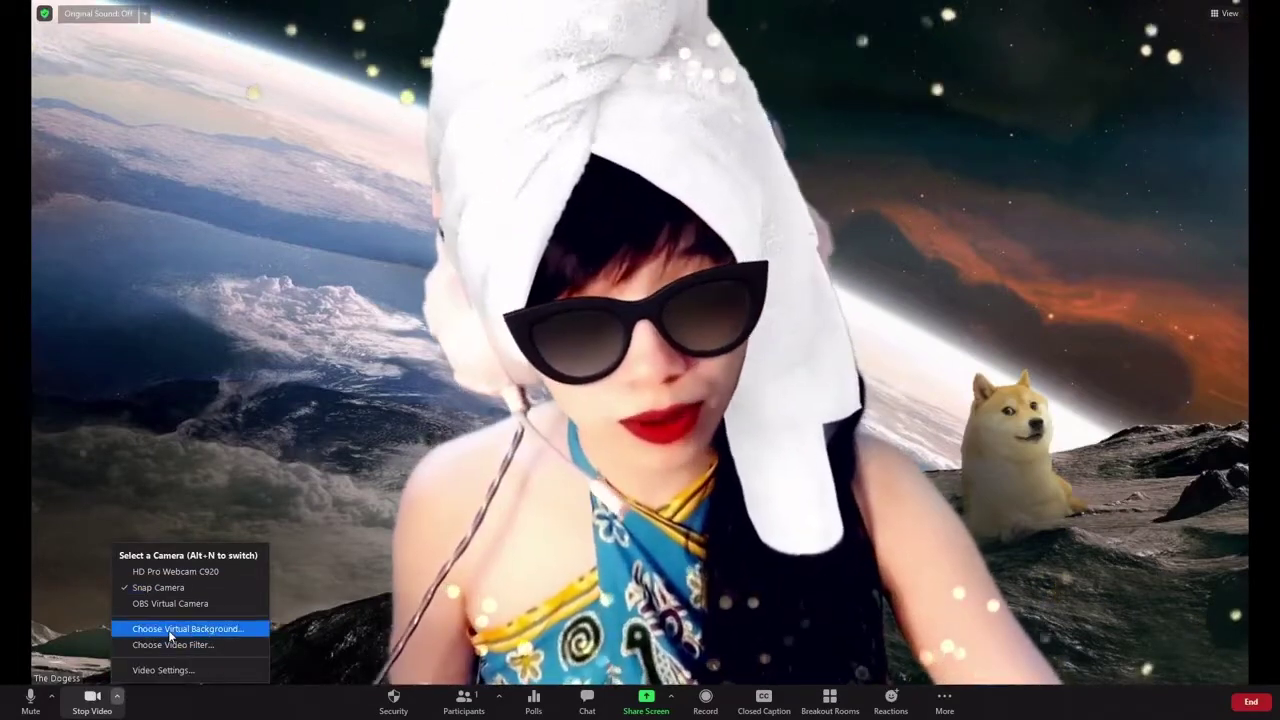
click(169, 630)
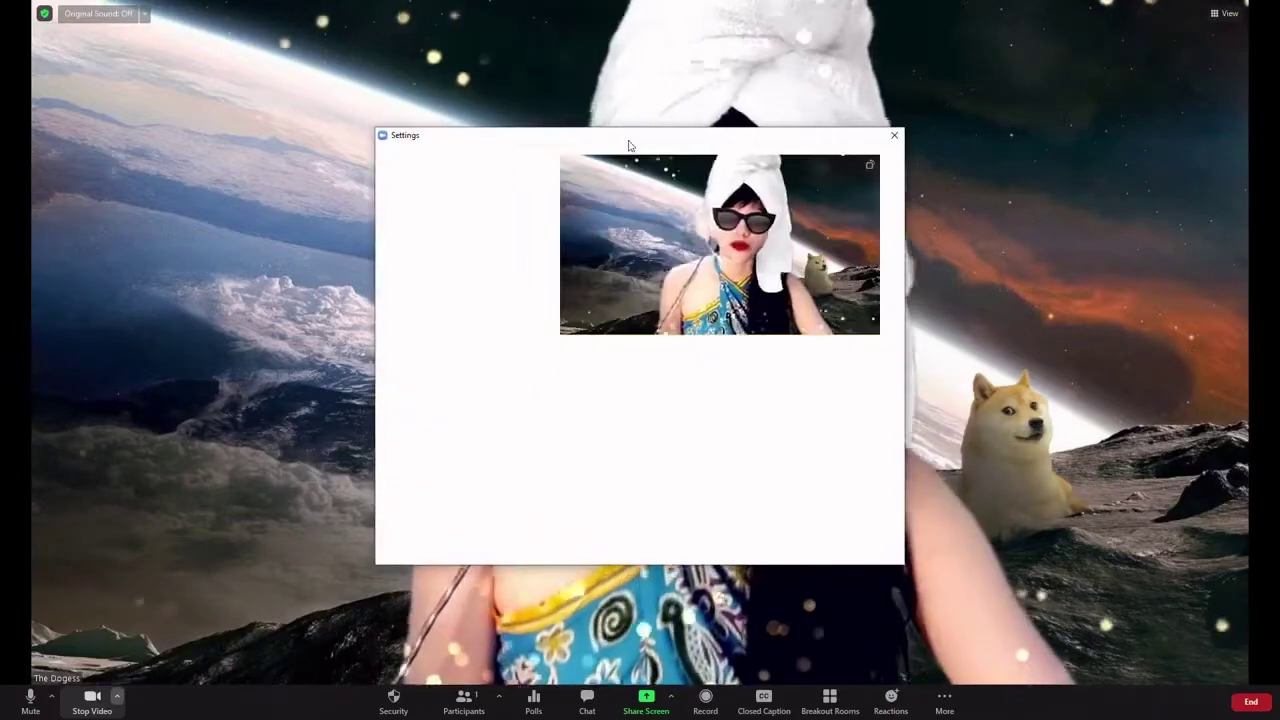
drag(643, 140, 257, 123)
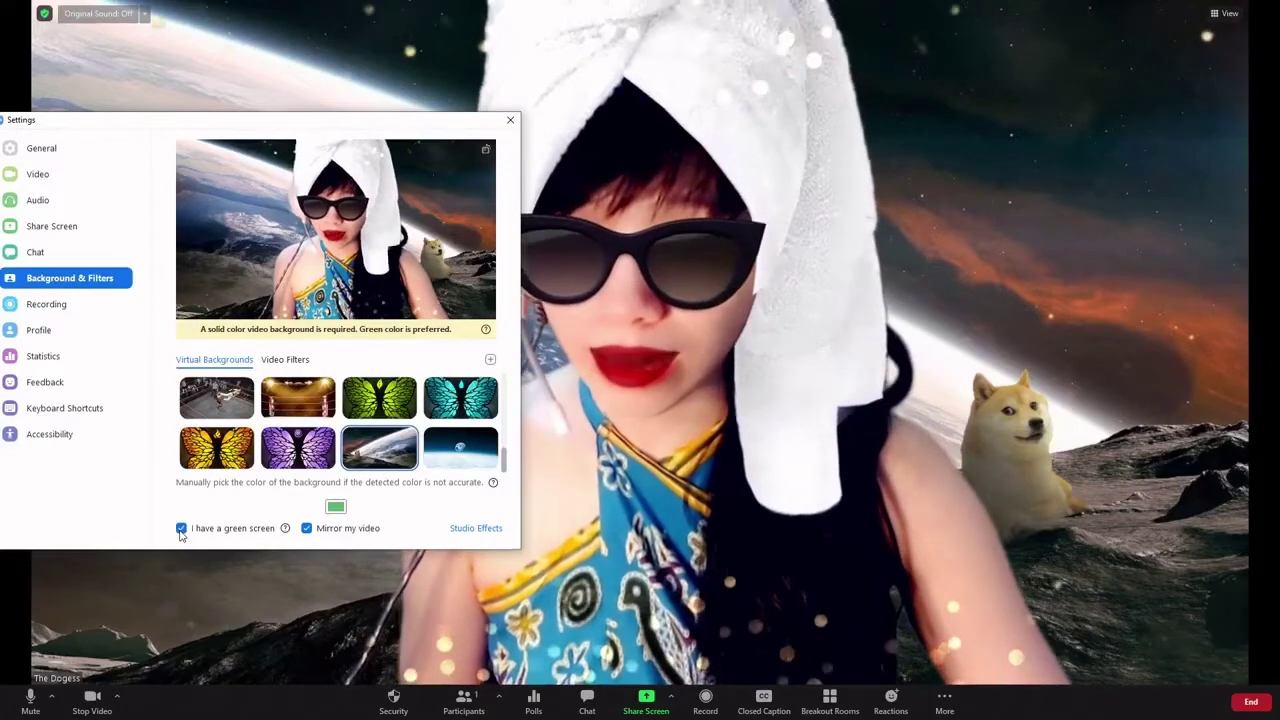
Turn the green screen option off and back on, and browse through the available virtual backgrounds
click(181, 529)
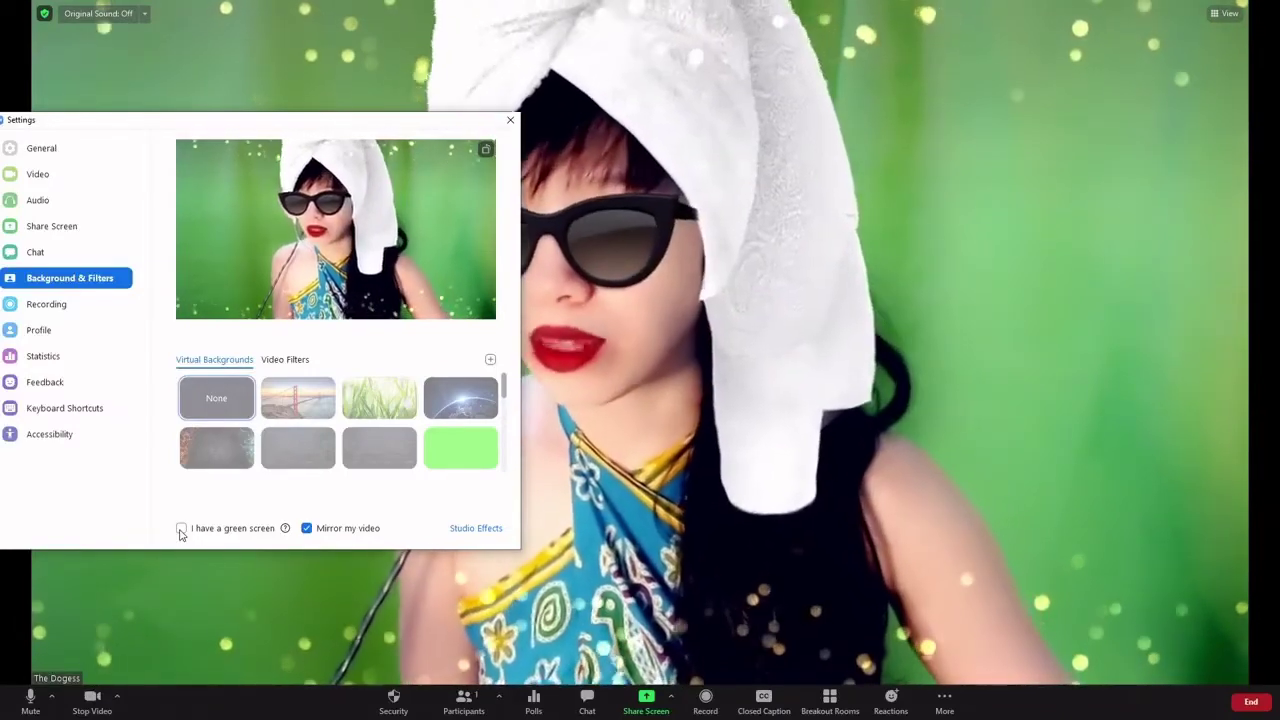
click(181, 530)
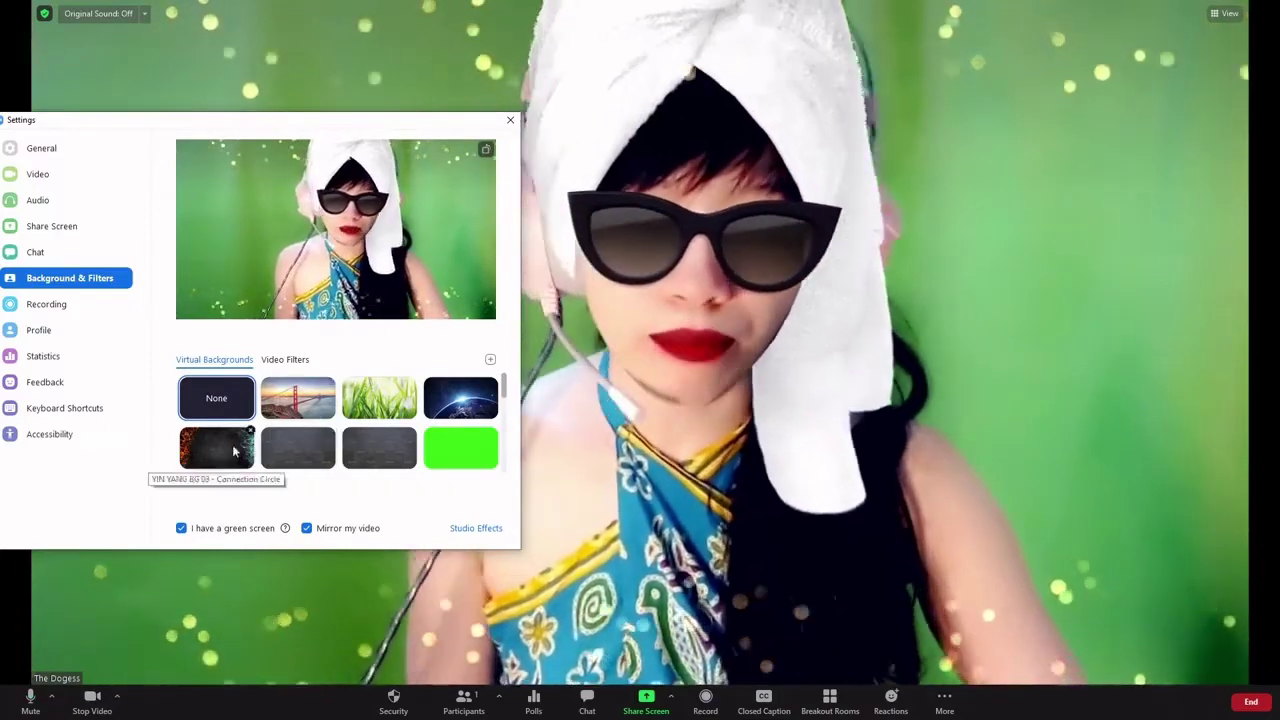
scroll(268, 430, down, 3)
scroll(268, 428, down, 3)
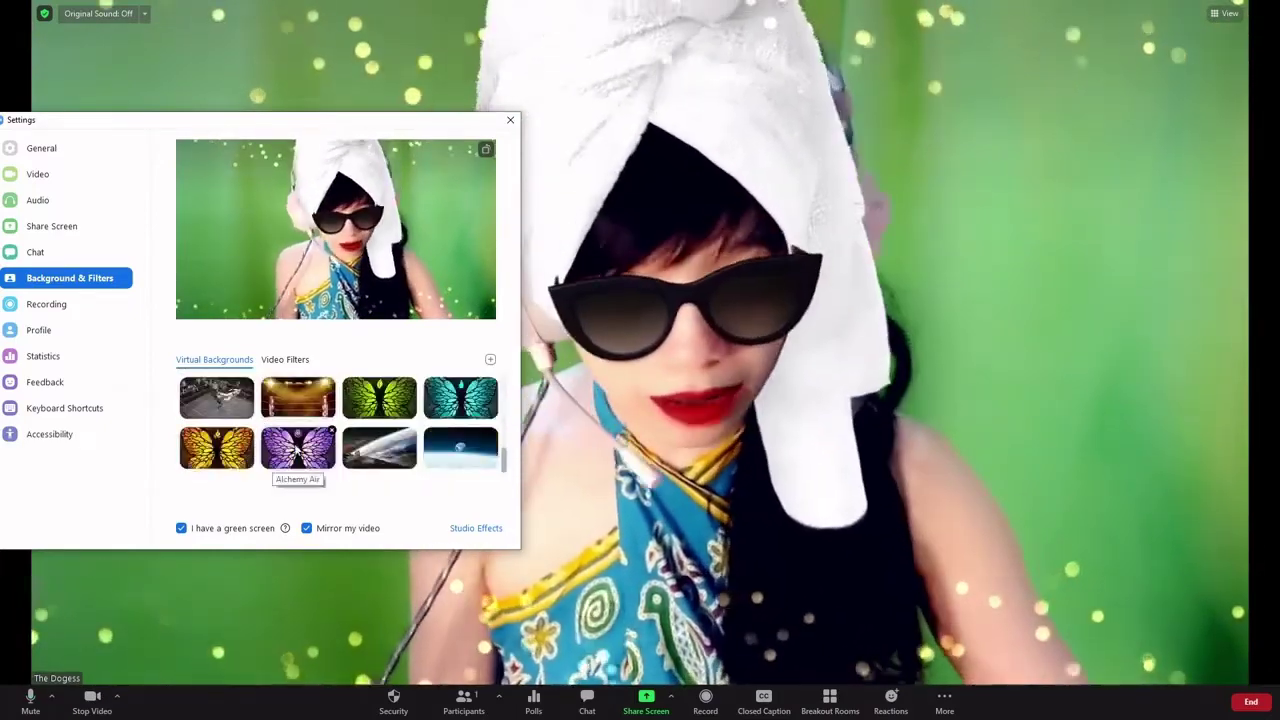
scroll(300, 455, up, 6)
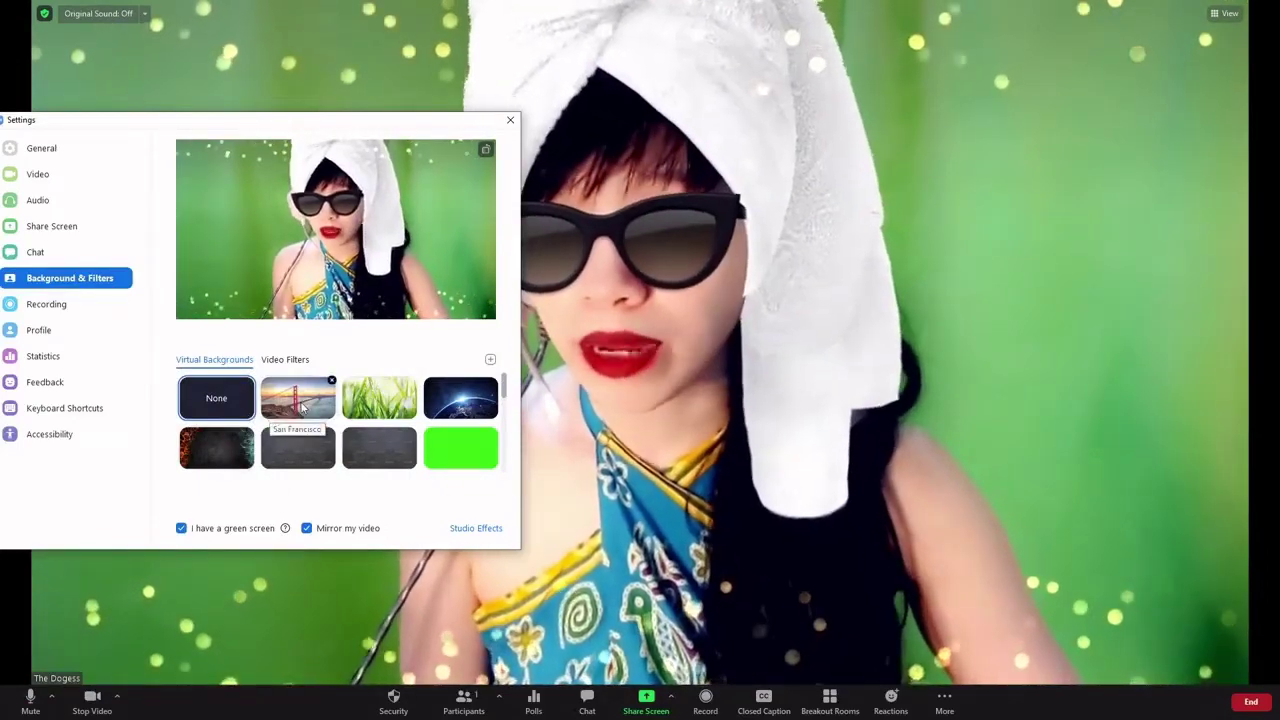
Try the San Francisco, Grass and Earth-at-night virtual backgrounds, ending with Doge on Moon
click(303, 405)
click(396, 402)
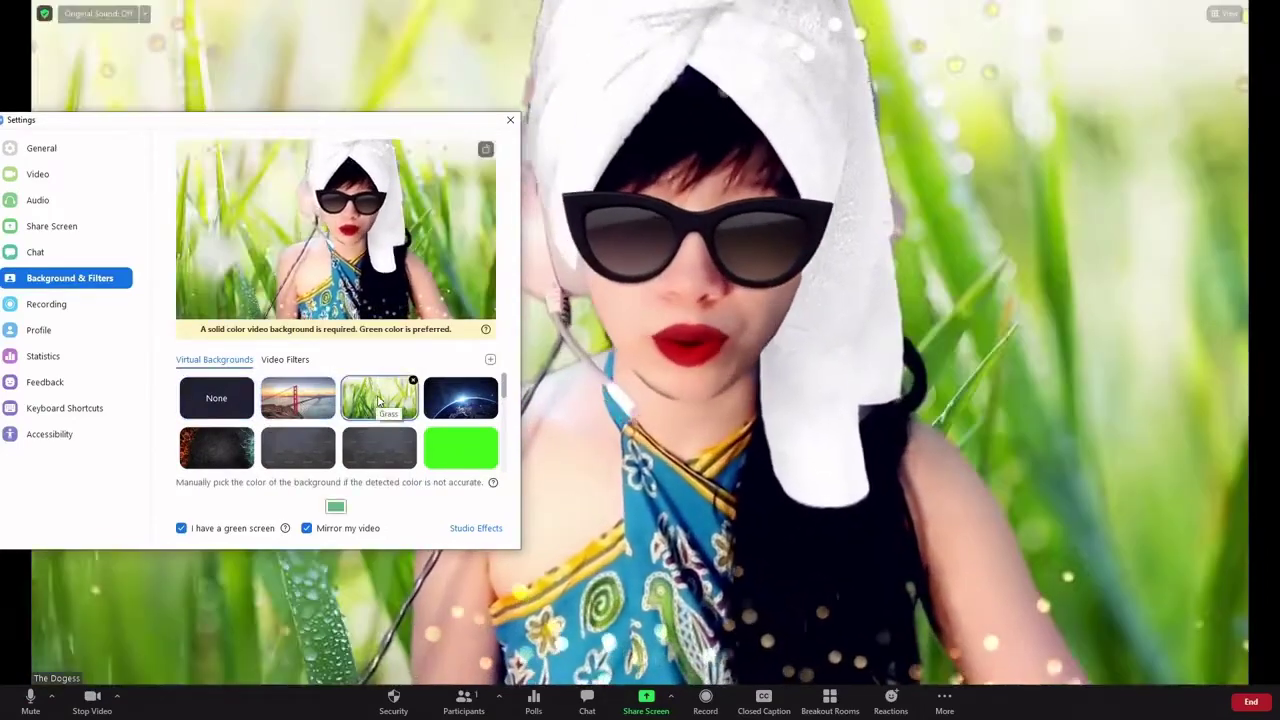
click(446, 405)
scroll(440, 420, down, 5)
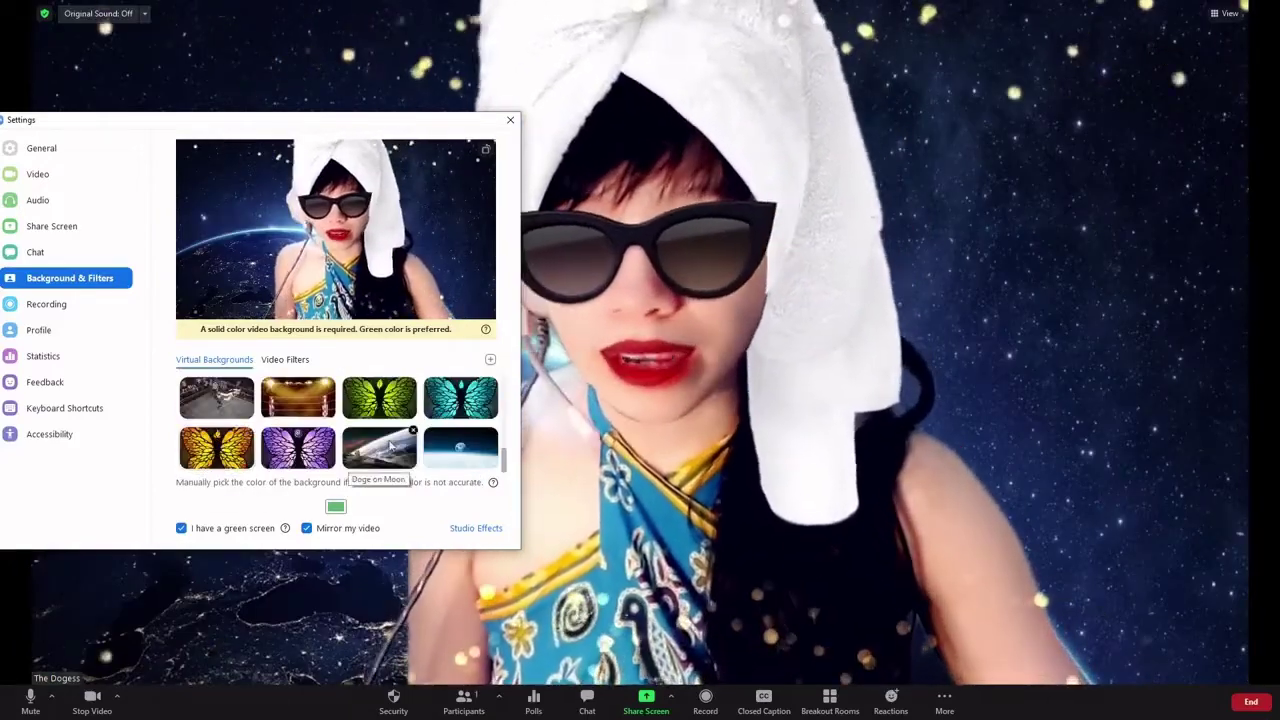
click(388, 450)
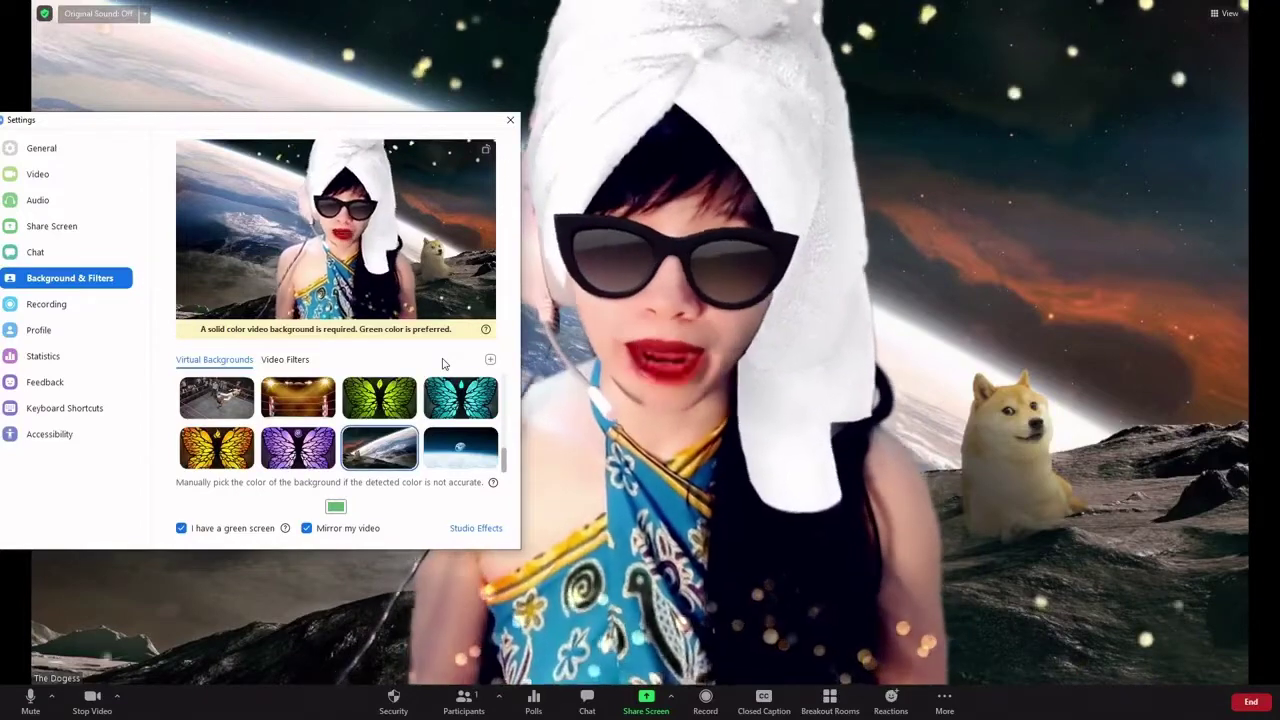
Try the coloured Alchemy butterfly-wing backgrounds, ending with the blue Earth-from-space virtual background
scroll(352, 435, up, 5)
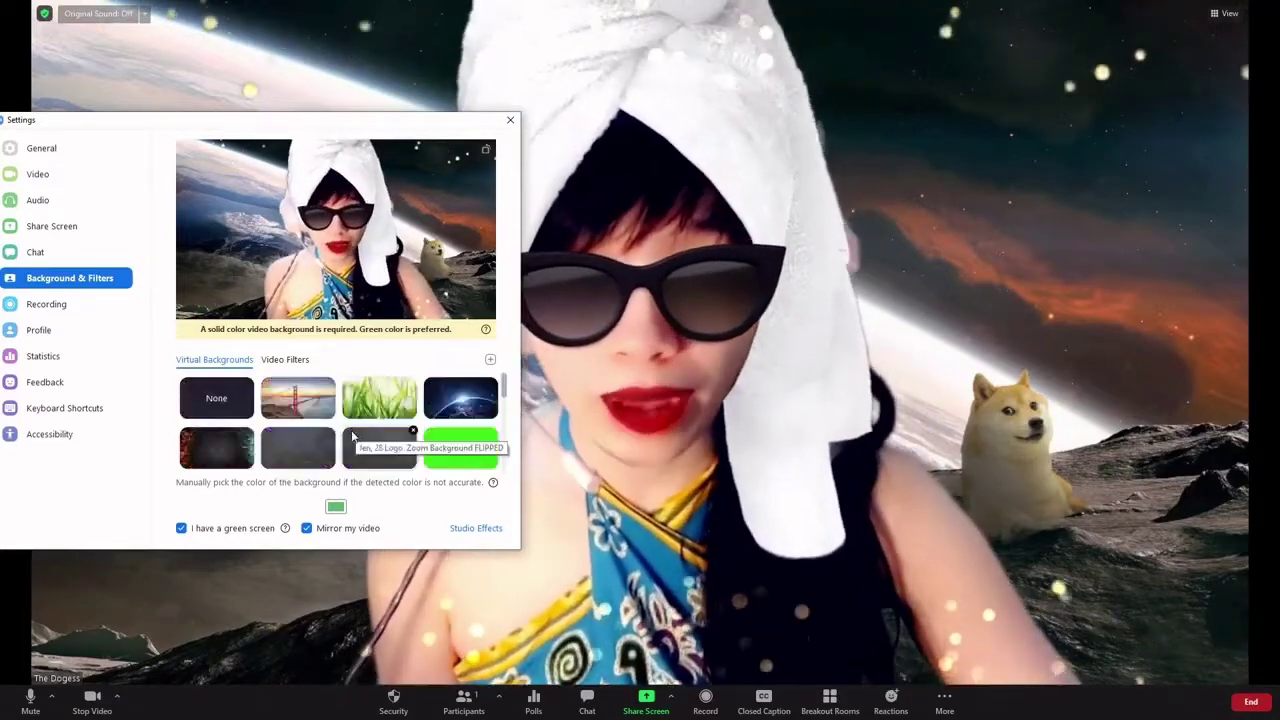
scroll(345, 437, down, 10)
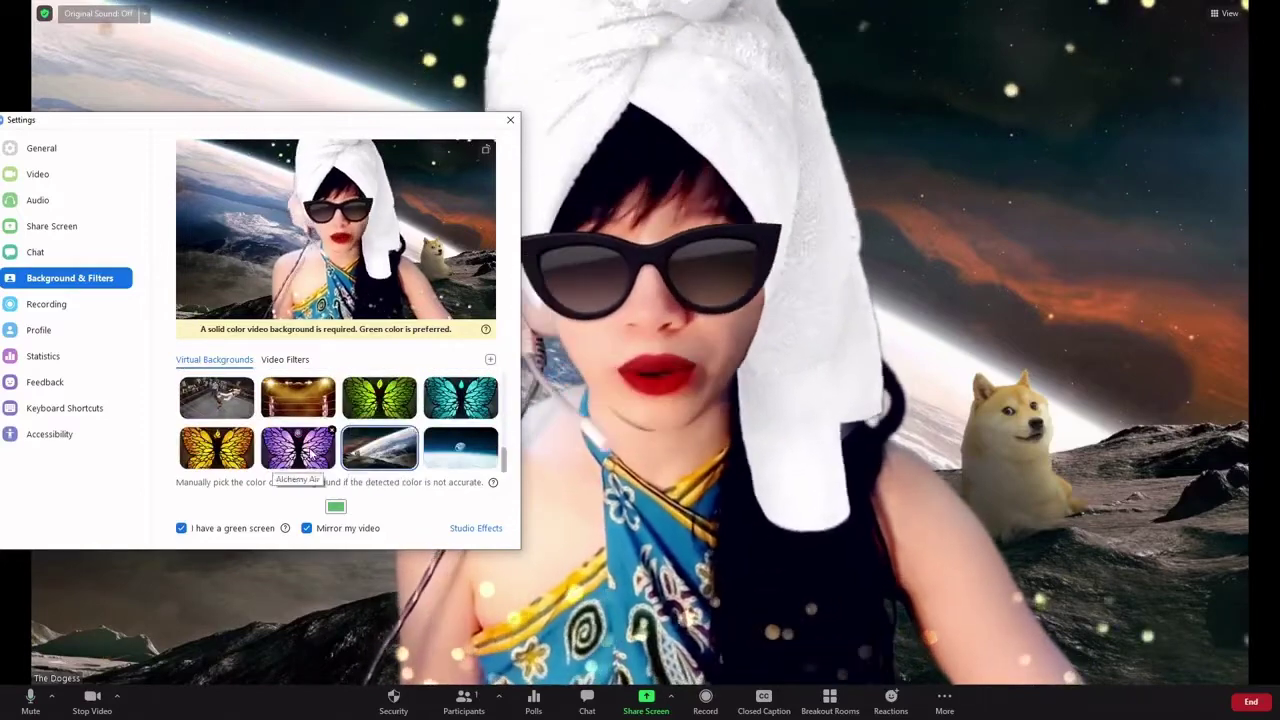
click(310, 455)
click(235, 452)
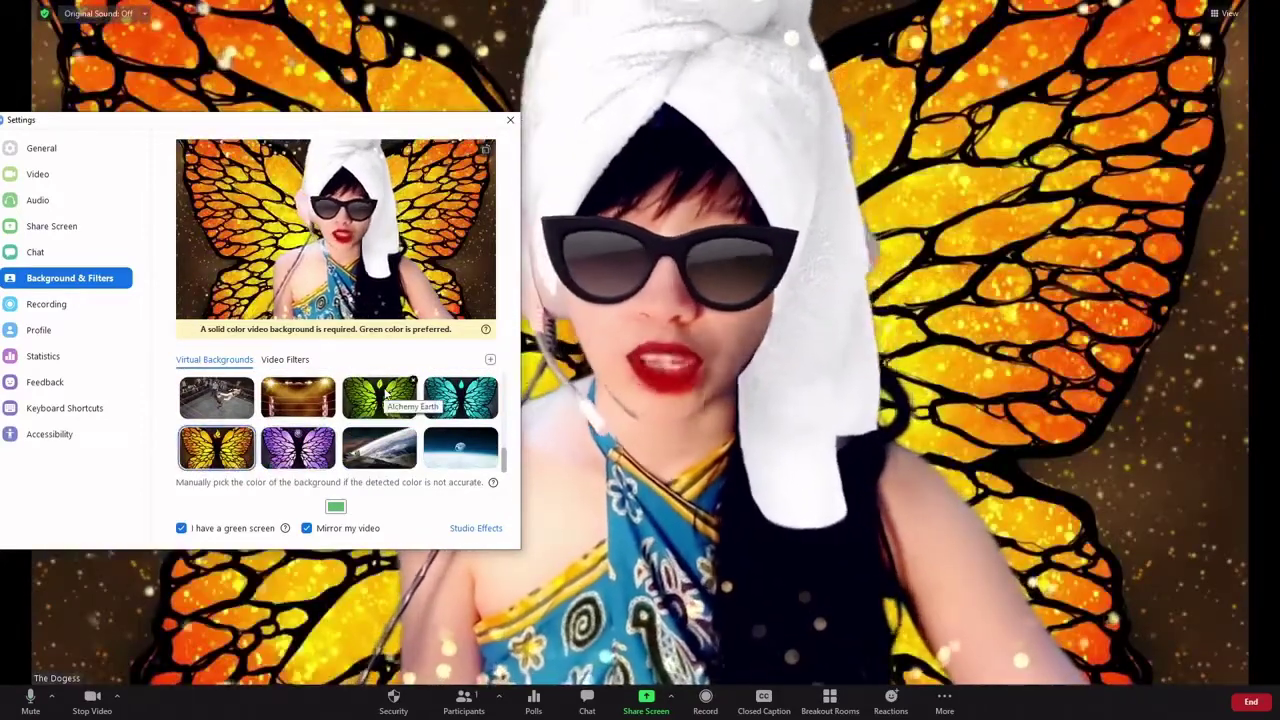
click(385, 397)
click(458, 398)
click(379, 450)
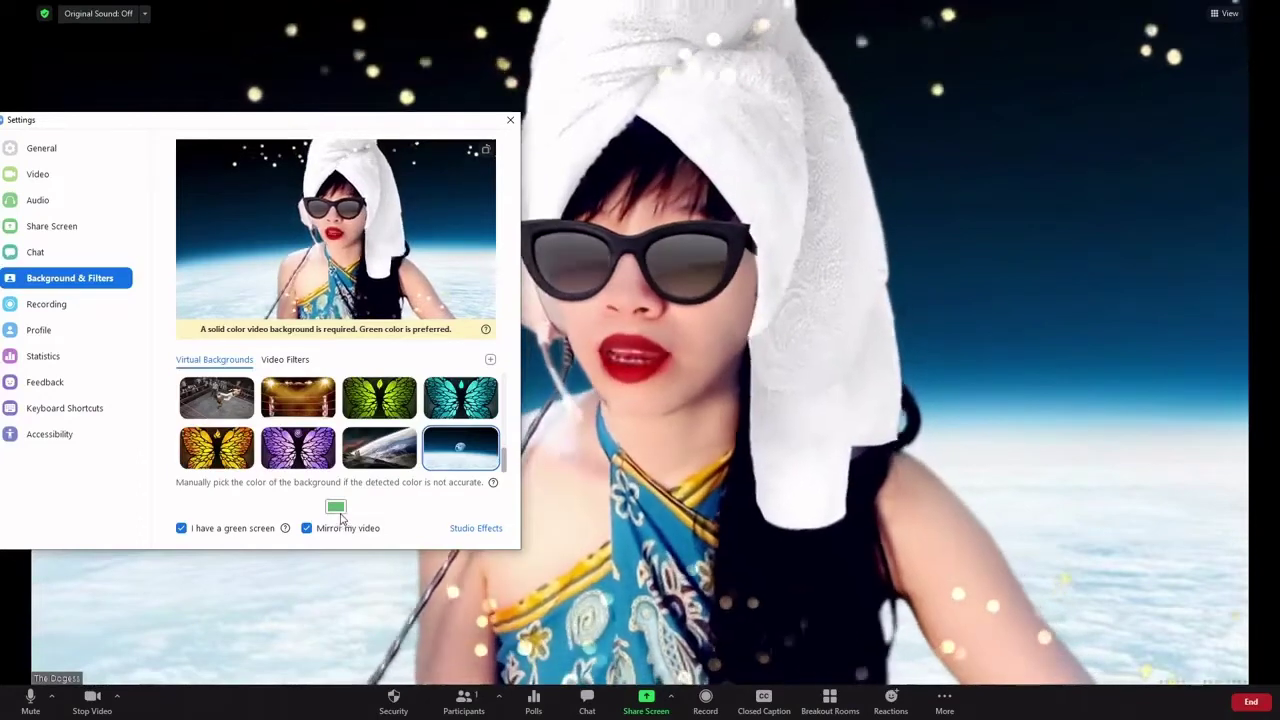
Manually pick the colour to key out from the video preview, trying the blue clothing before settling on the green backdrop
click(335, 508)
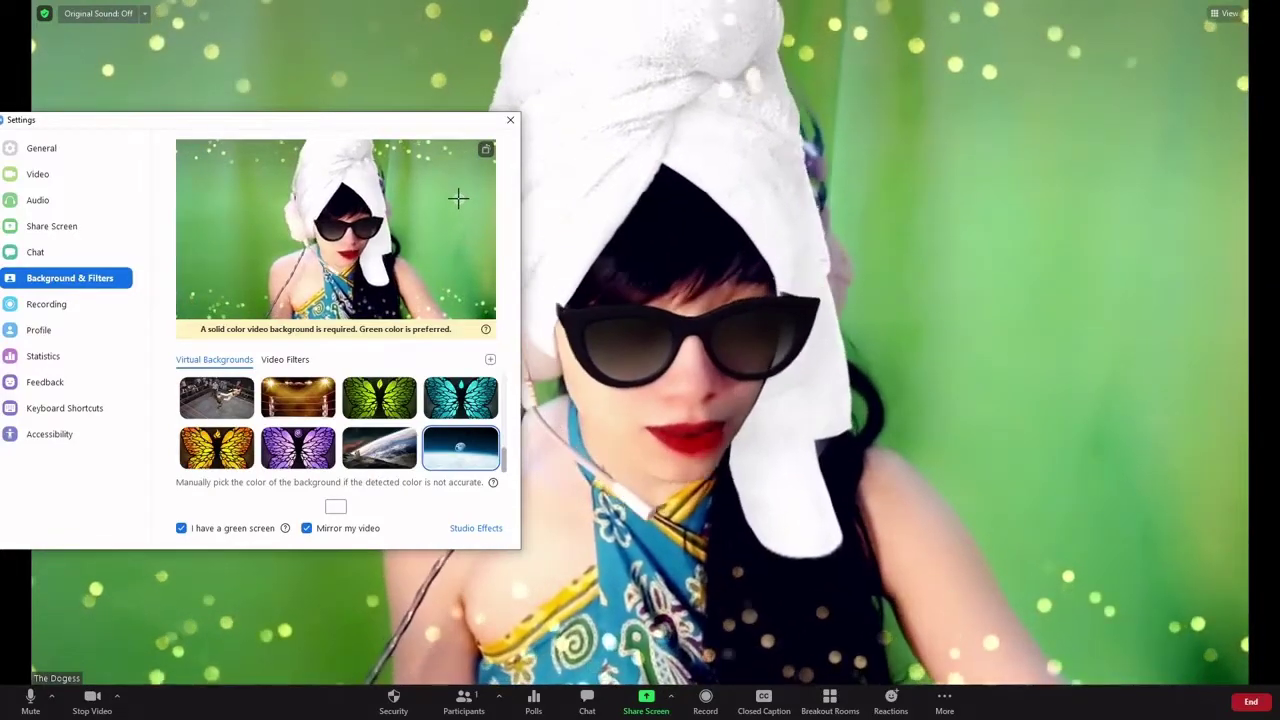
click(458, 197)
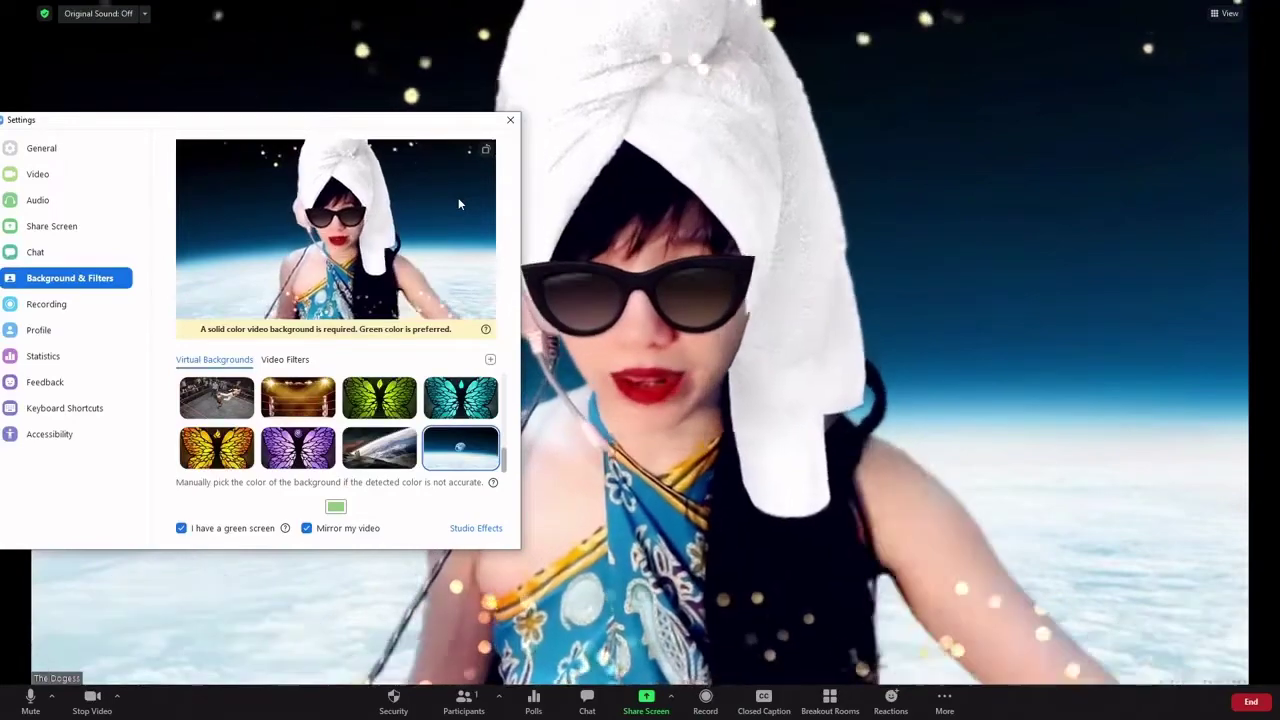
click(392, 313)
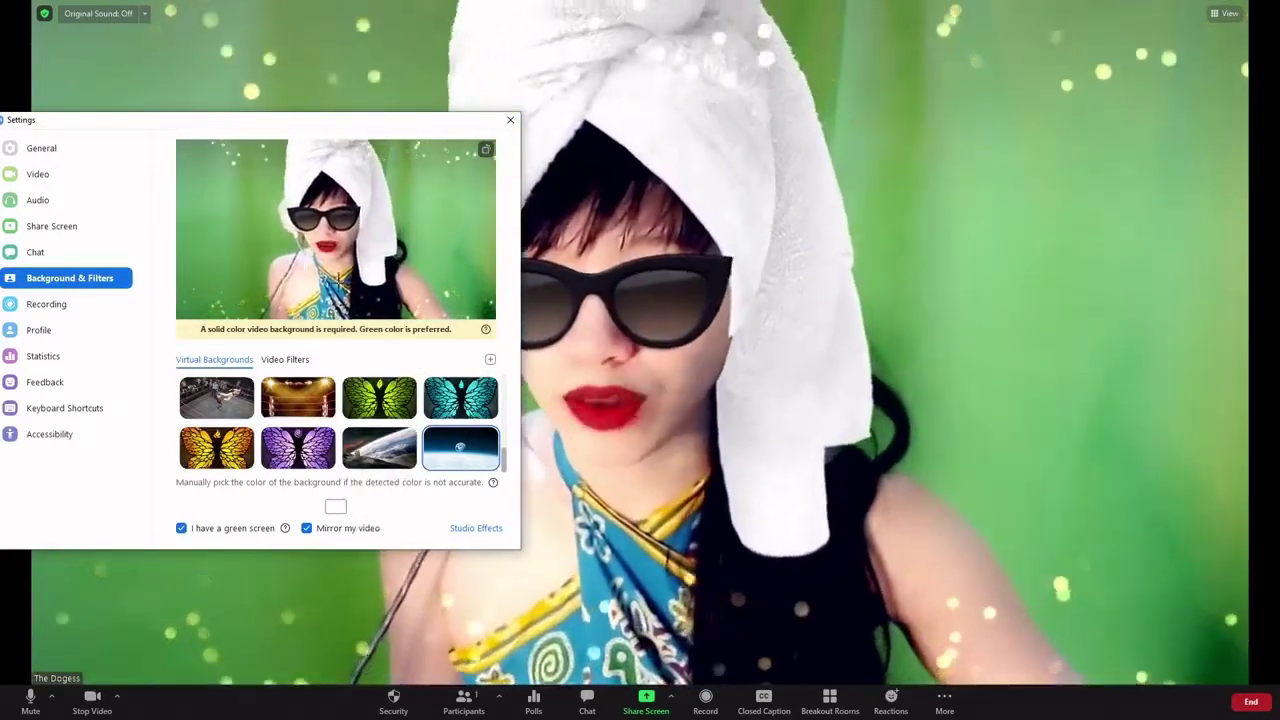
click(335, 506)
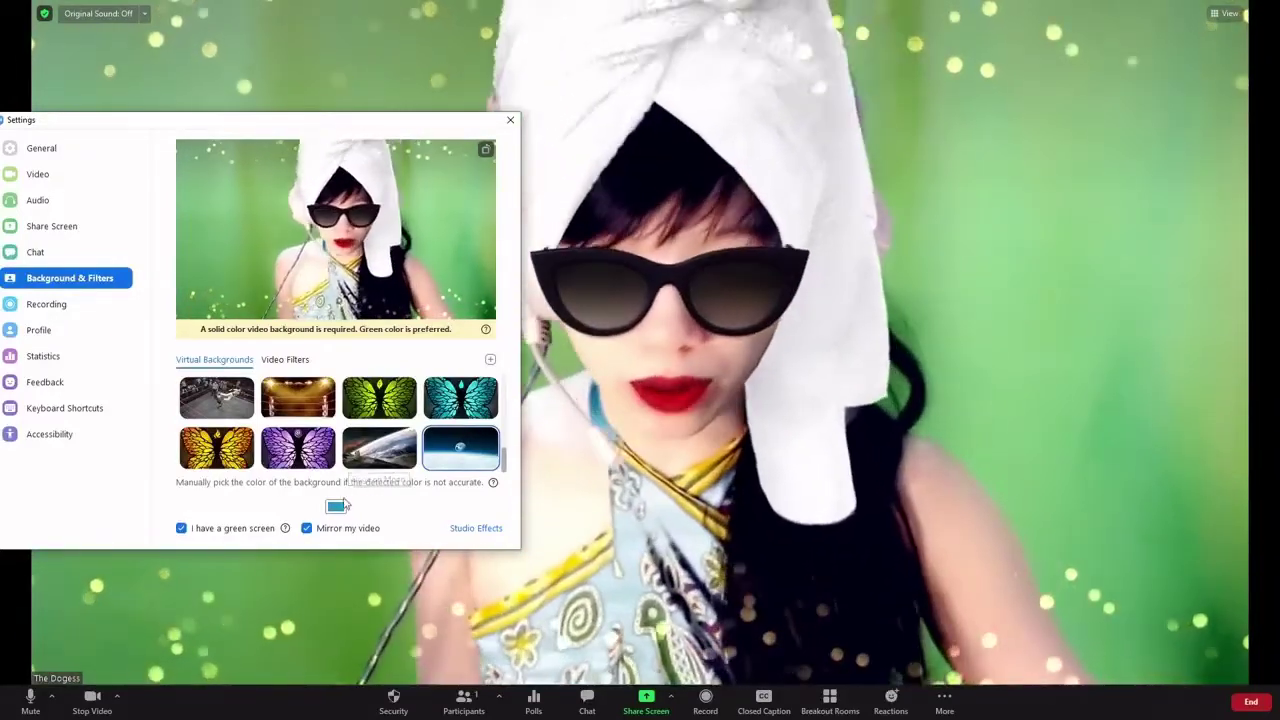
click(335, 510)
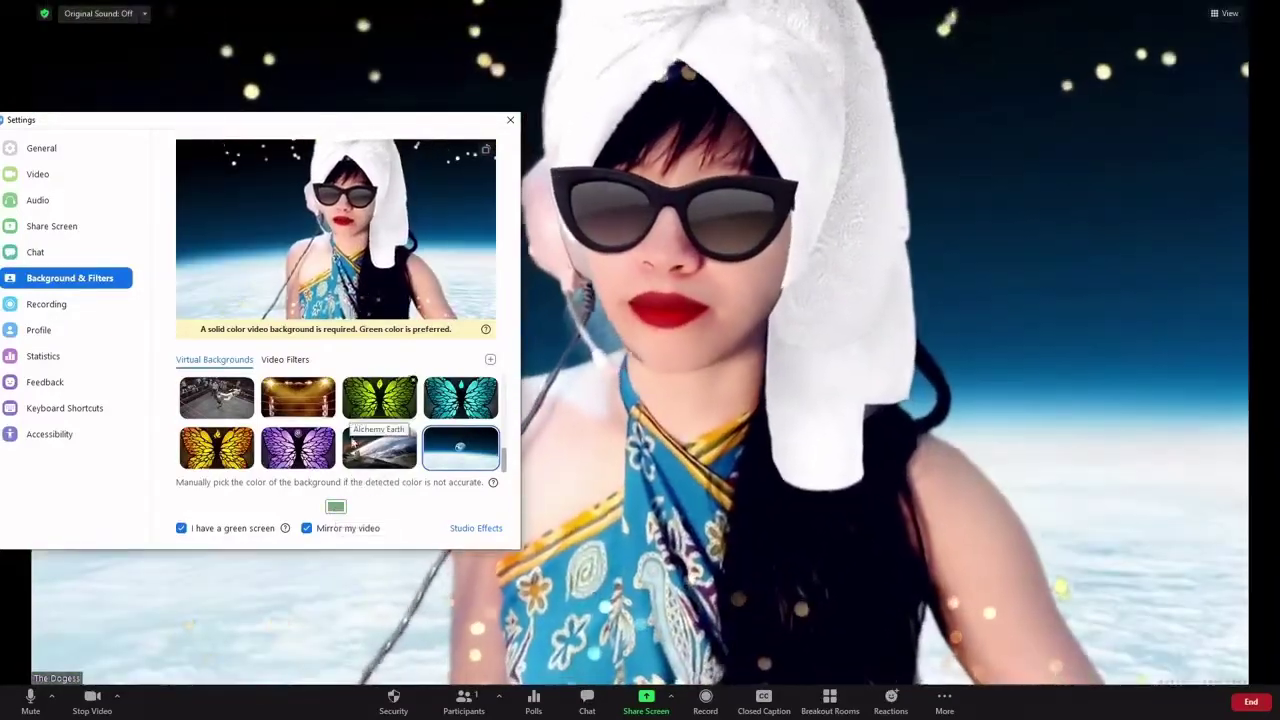
click(338, 508)
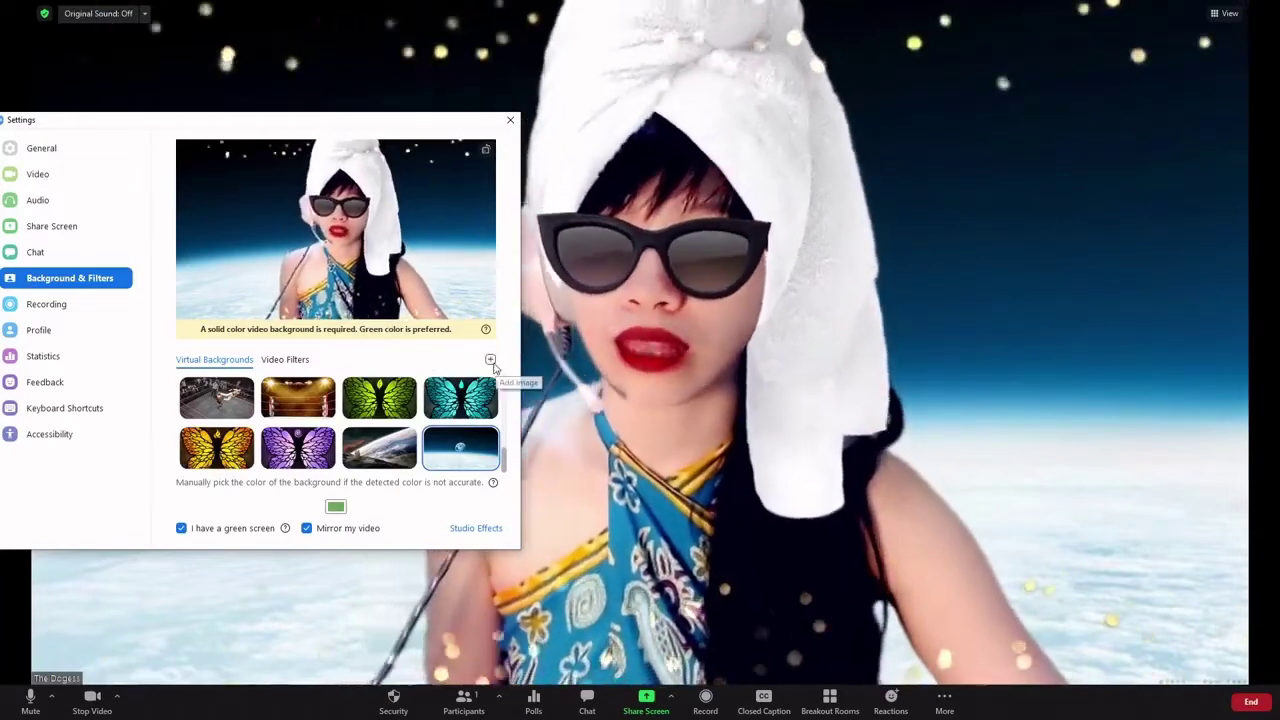
Show the Add Image option for uploading a custom virtual background, and dismiss it without adding anything
click(491, 361)
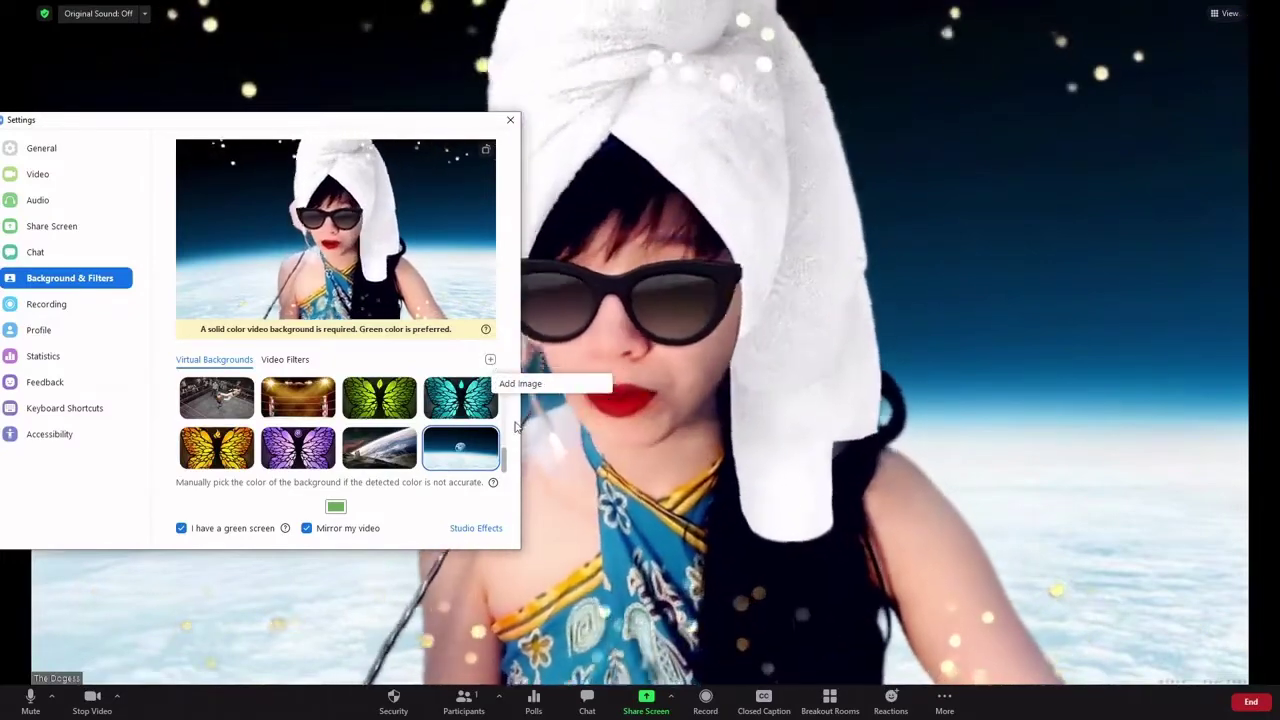
click(420, 369)
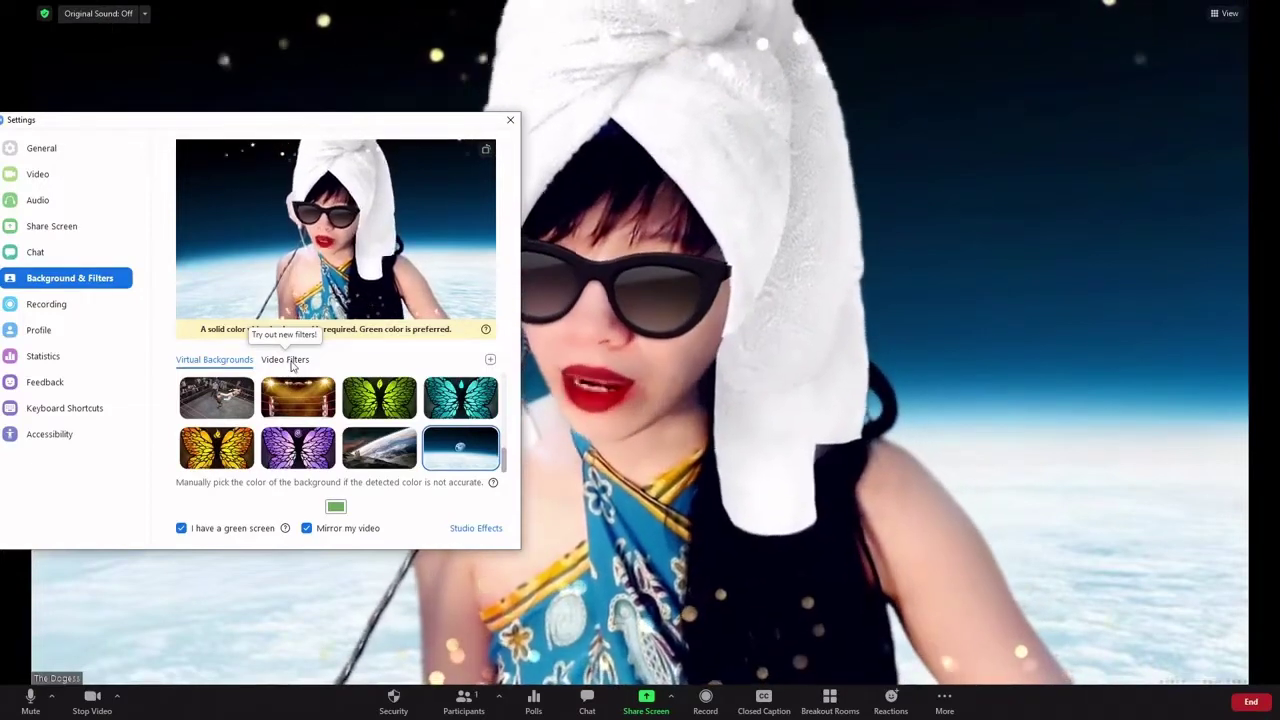
Browse the video filters and apply the pixelated sunglasses filter
click(293, 364)
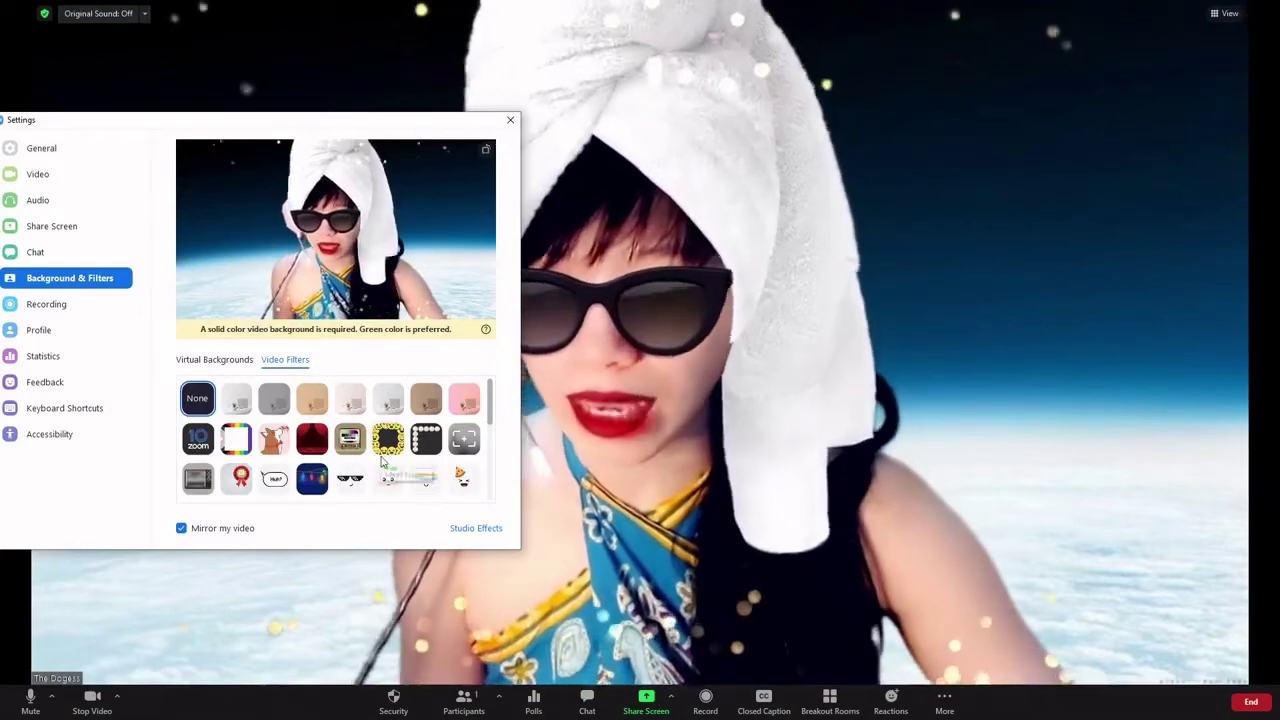
scroll(381, 460, down, 10)
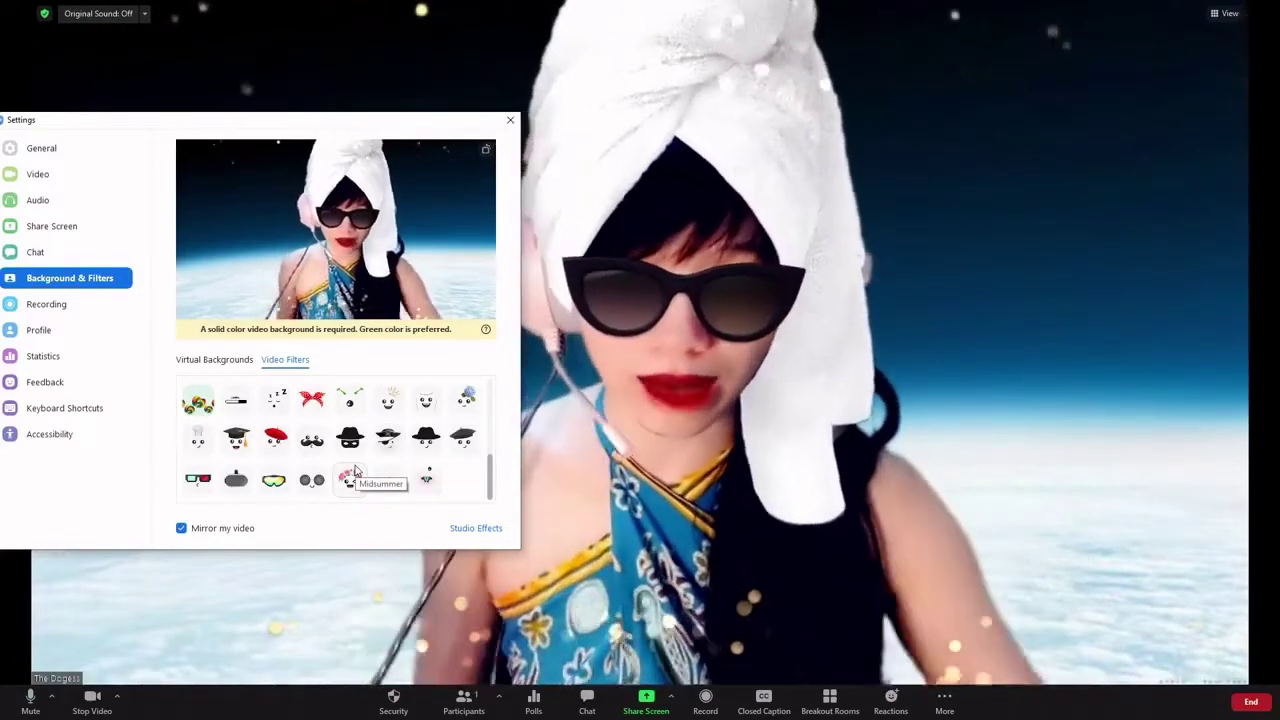
scroll(331, 468, up, 3)
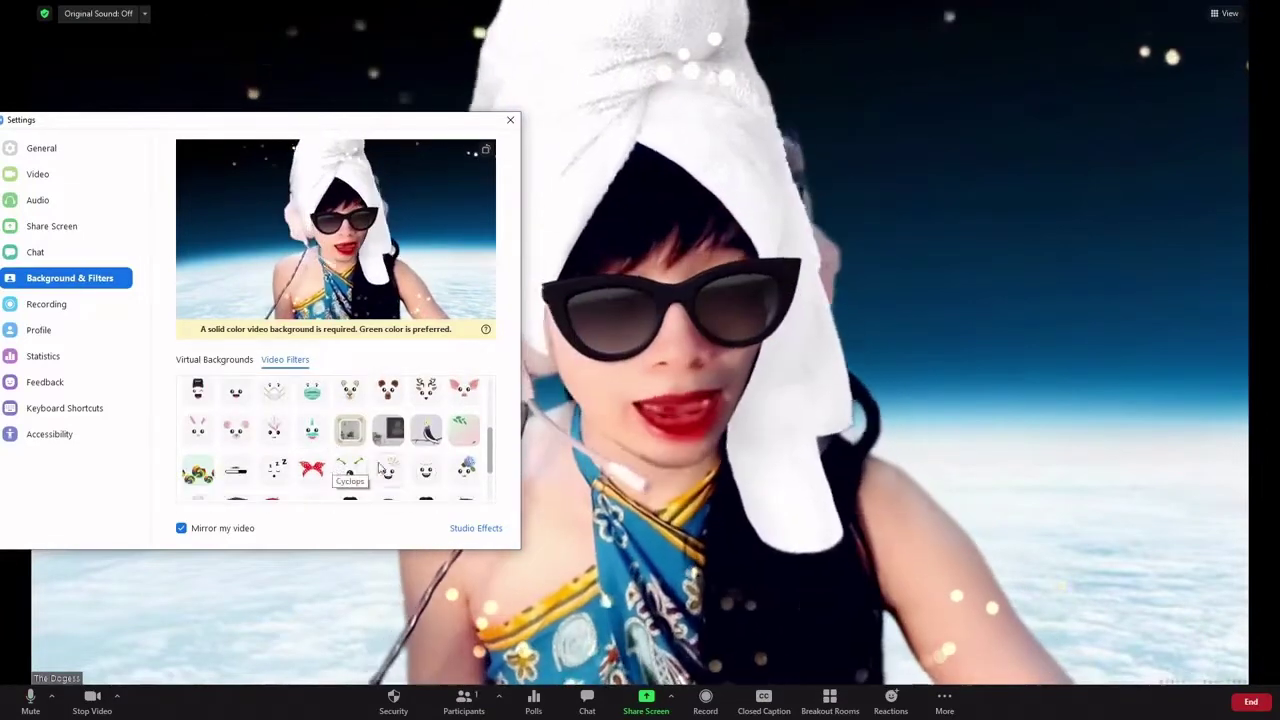
scroll(437, 474, down, 1)
scroll(351, 478, up, 5)
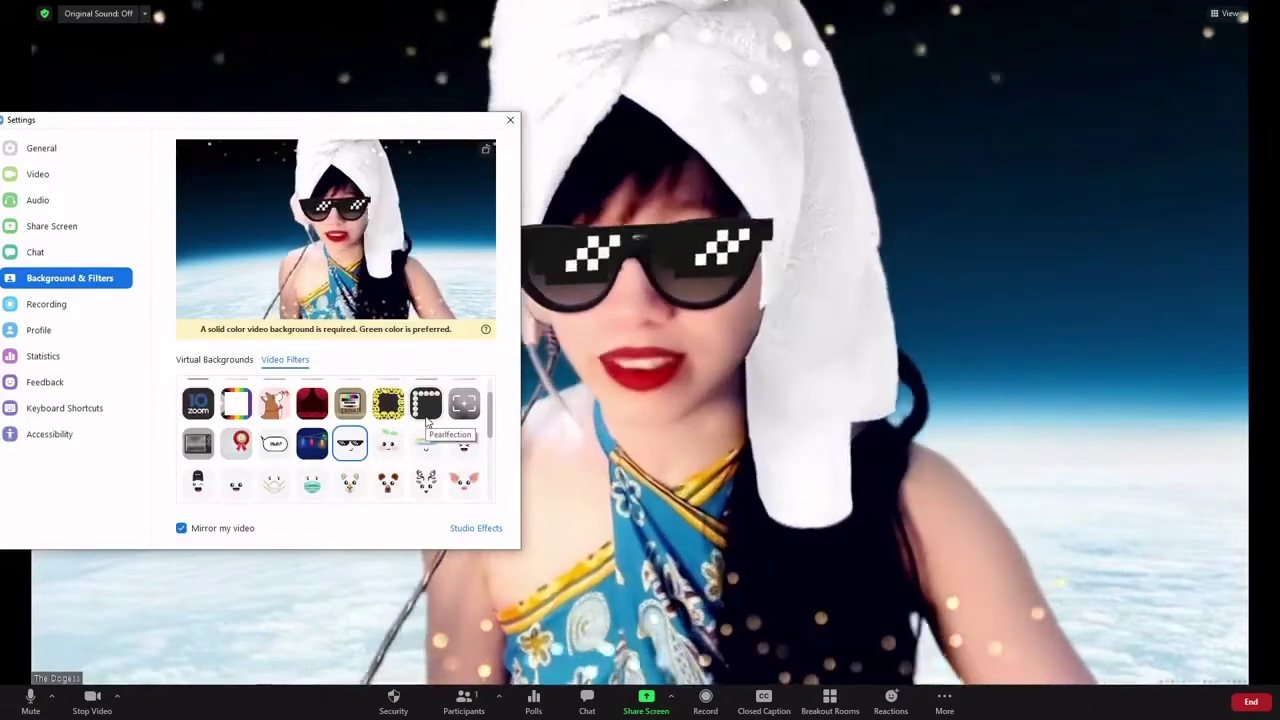
Try the Happy Sprout, bunny and lollipop video filters, ending with the blue hydrangea flower filter
scroll(410, 420, down, 1)
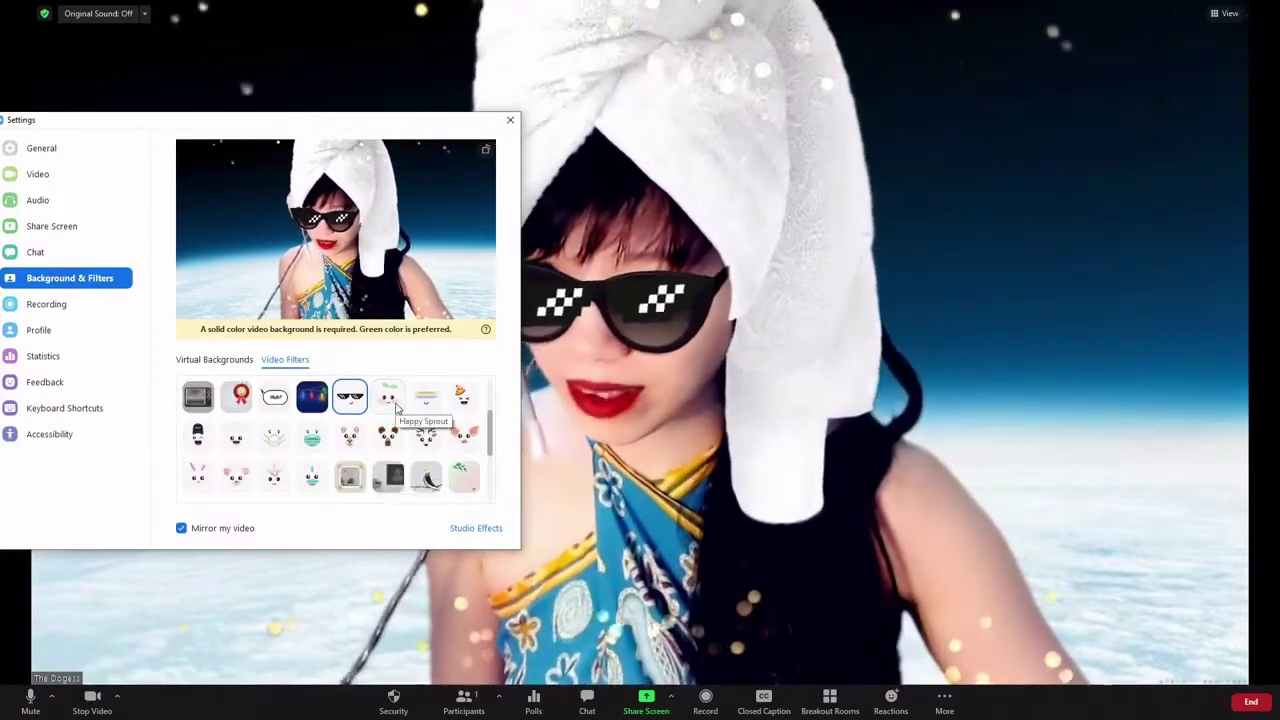
click(393, 400)
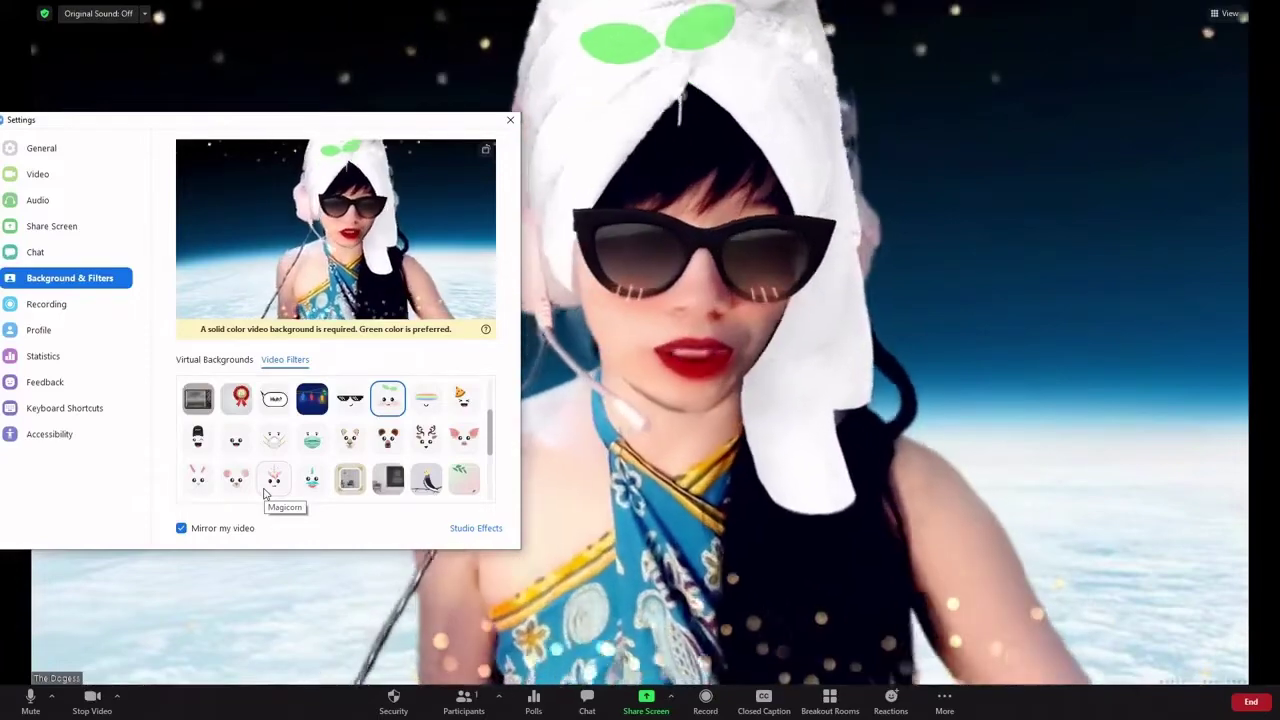
click(196, 480)
scroll(210, 485, down, 5)
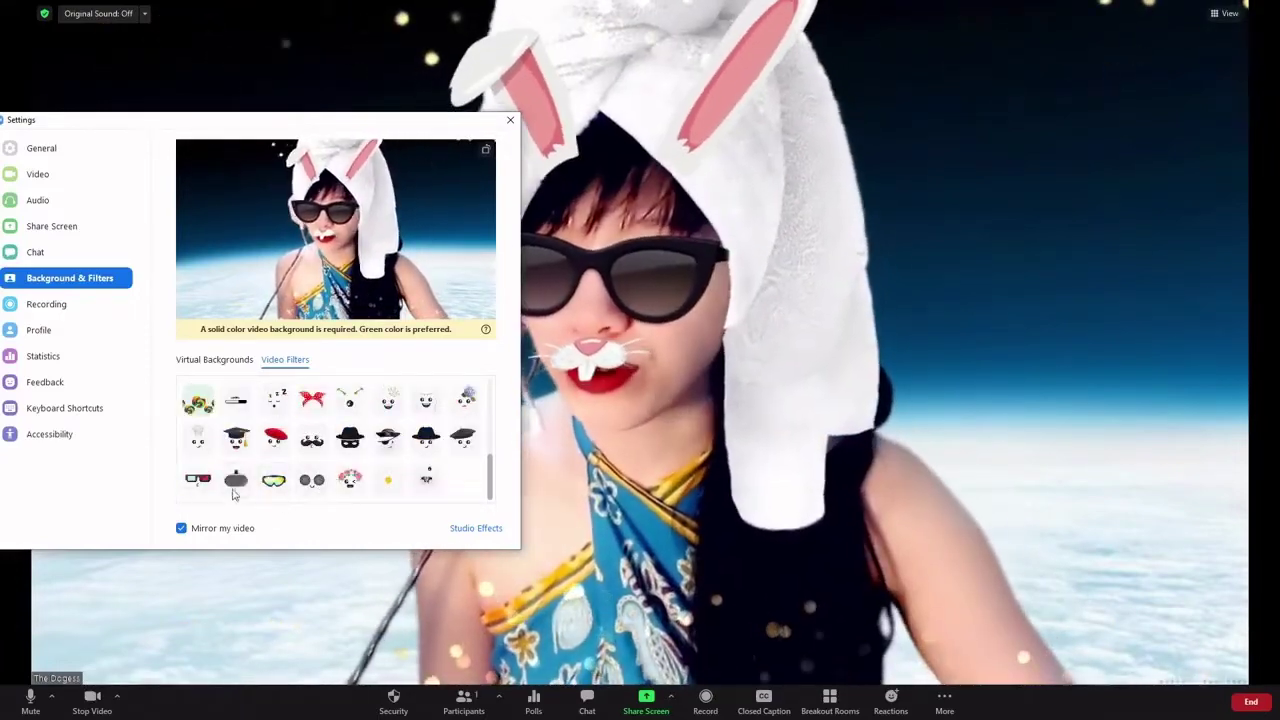
scroll(204, 460, up, 1)
click(200, 428)
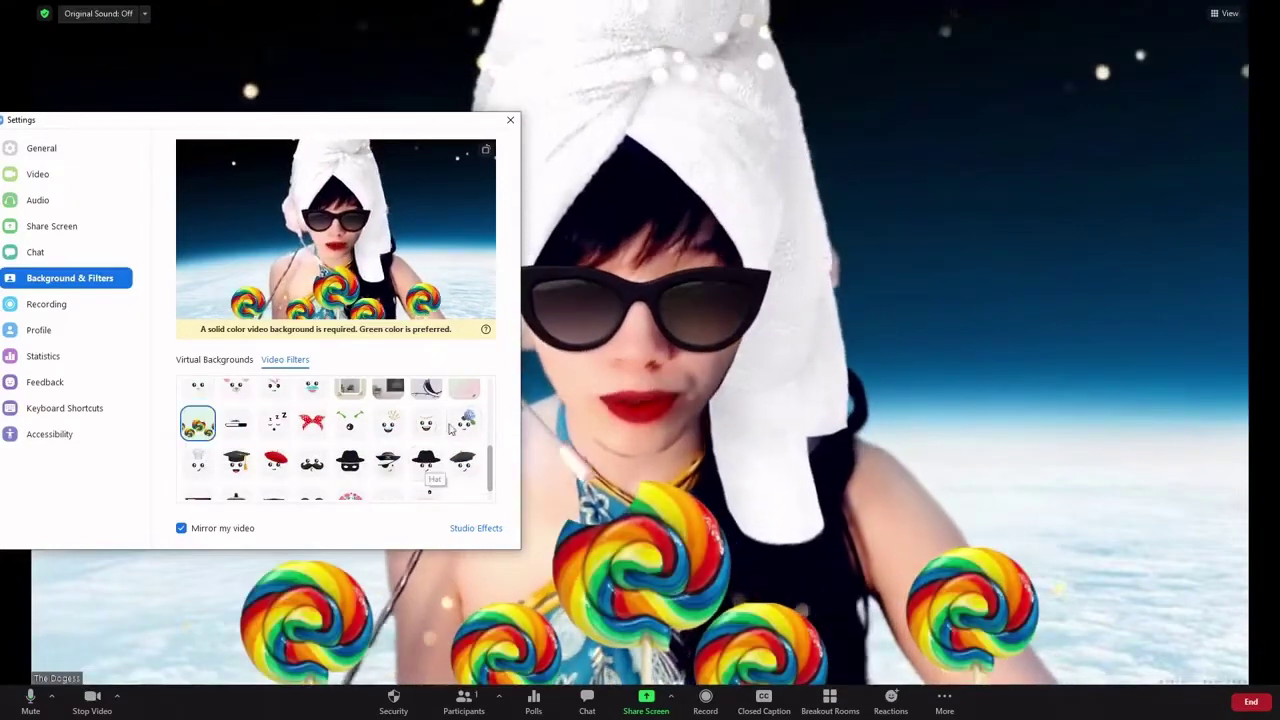
click(455, 420)
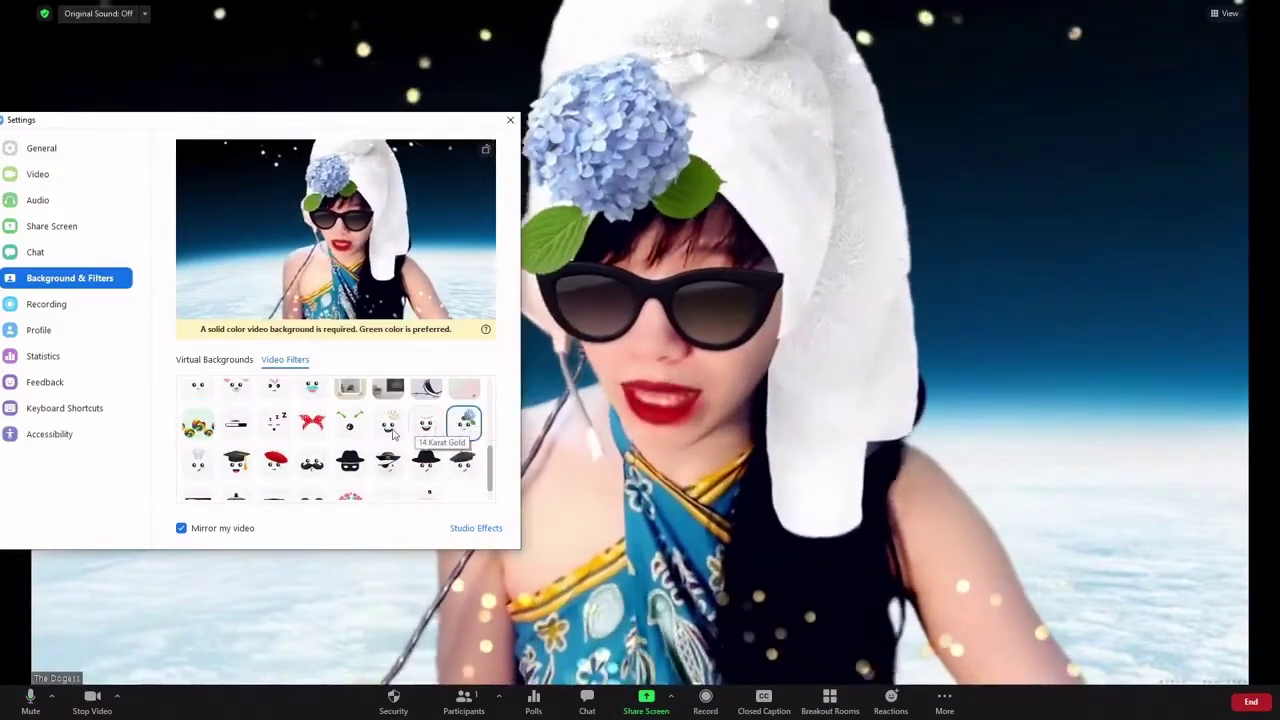
Try the red polka-dot bow video filter and remove it by setting the filter to None
click(316, 430)
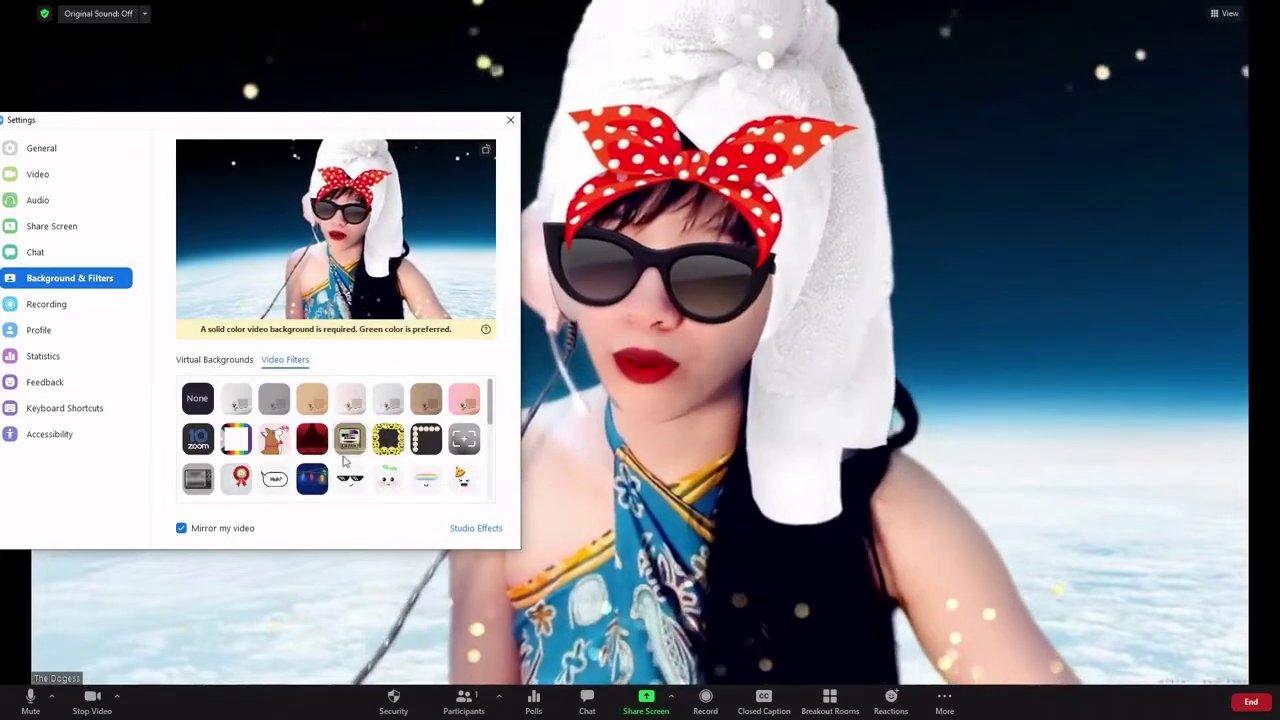
click(195, 398)
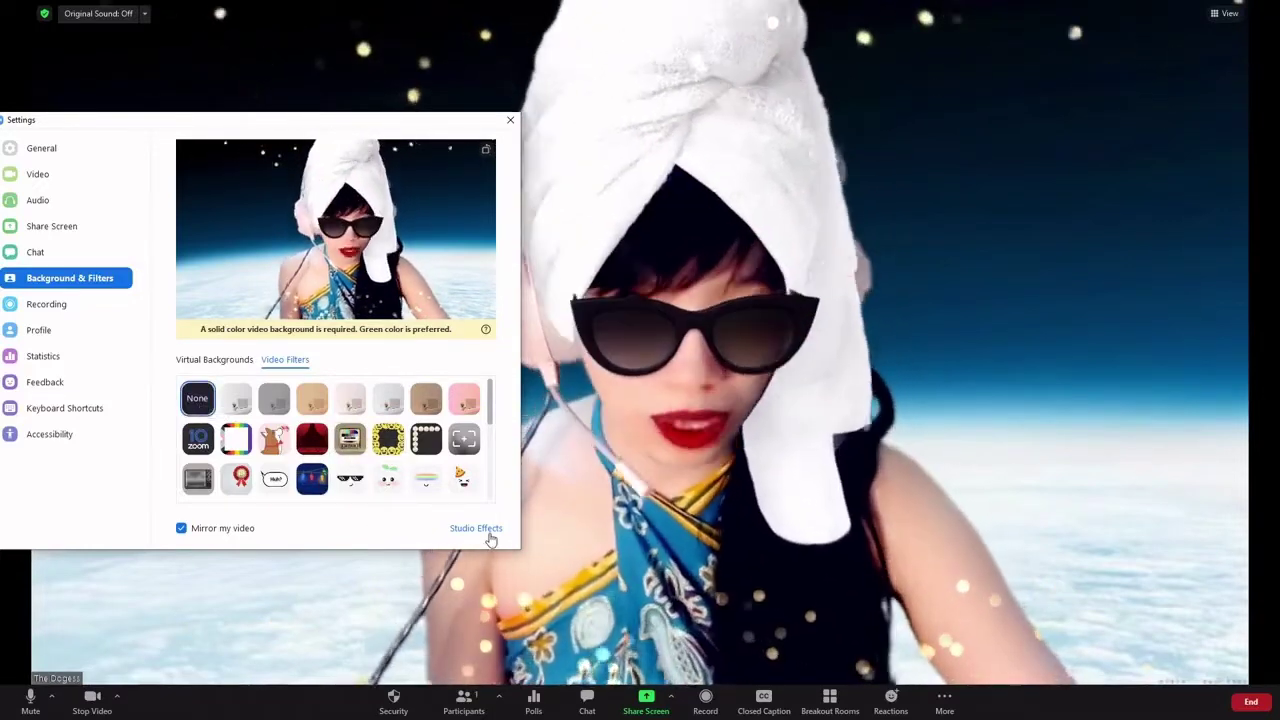
Bring up Studio Effects, move the settings window aside, and apply the sixth eyebrow shape in a custom bright pink
click(489, 536)
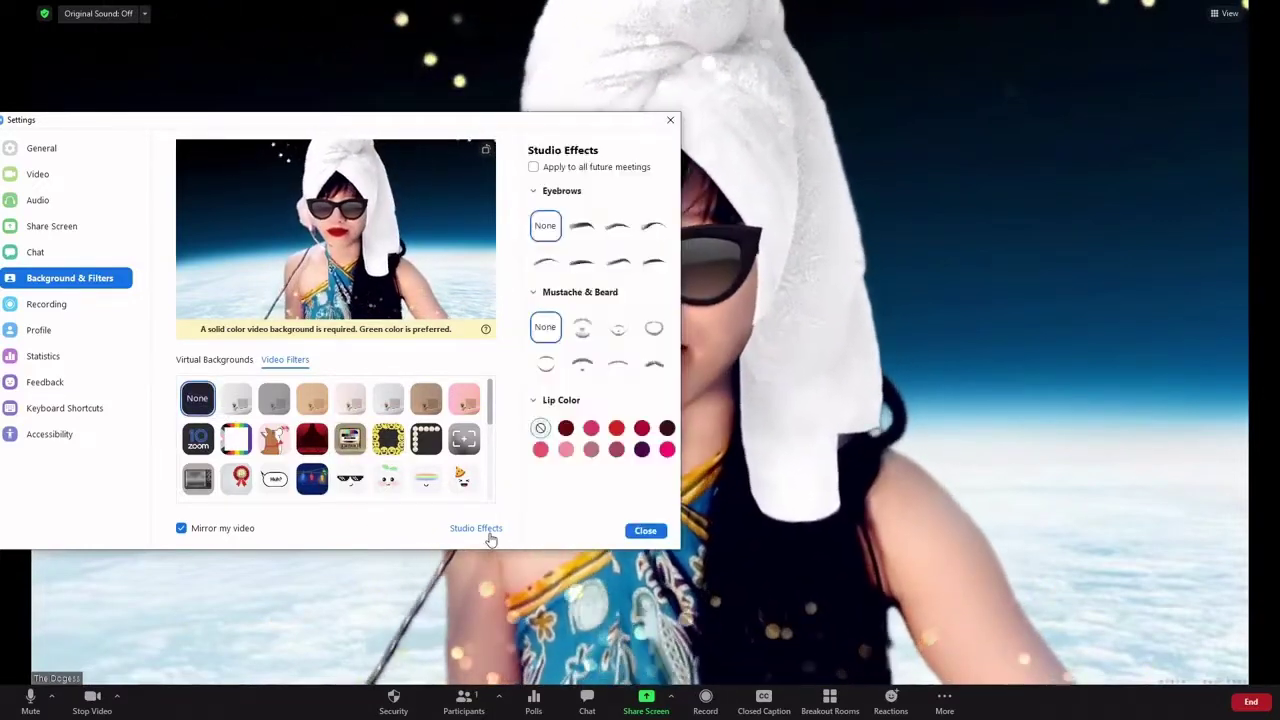
drag(380, 122, 192, 86)
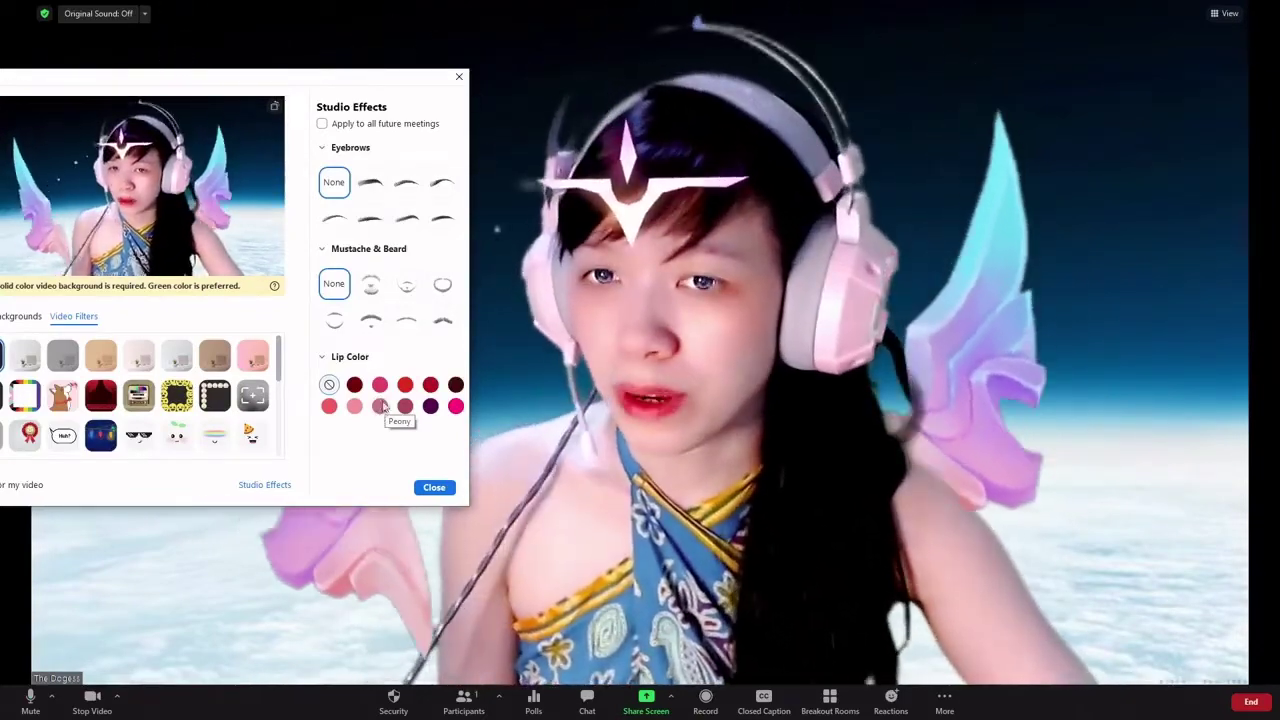
click(405, 220)
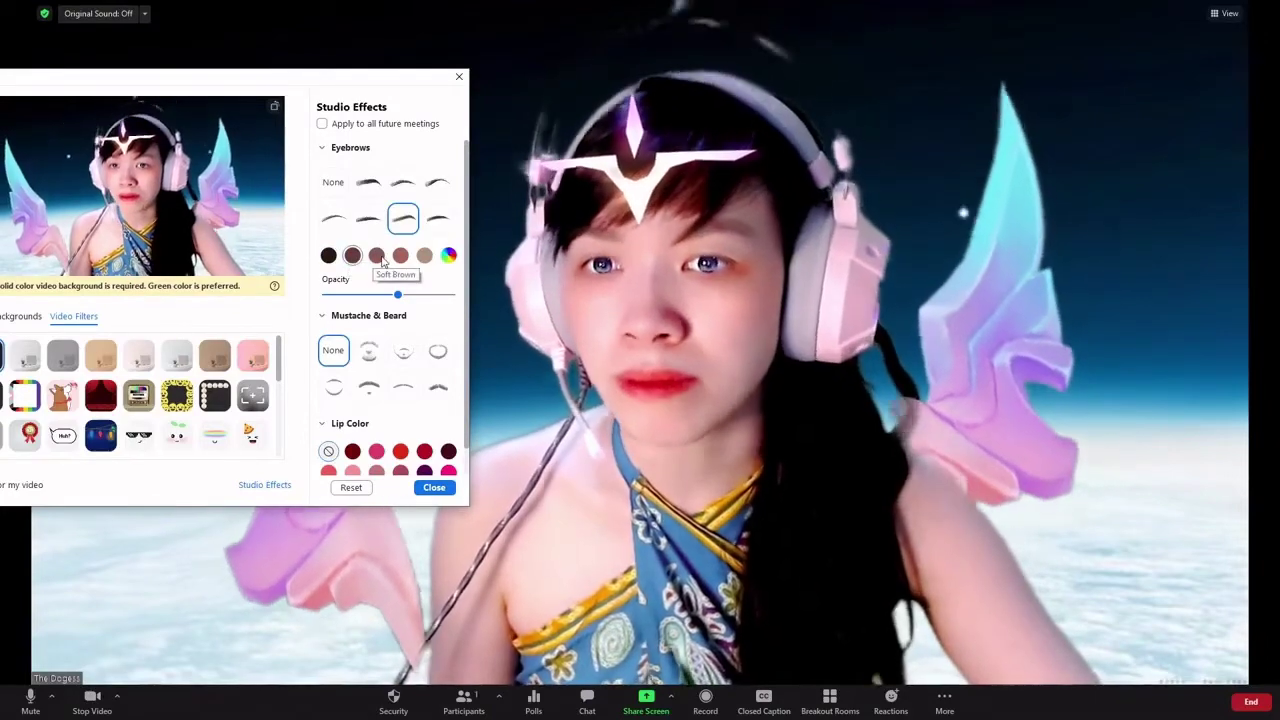
click(449, 255)
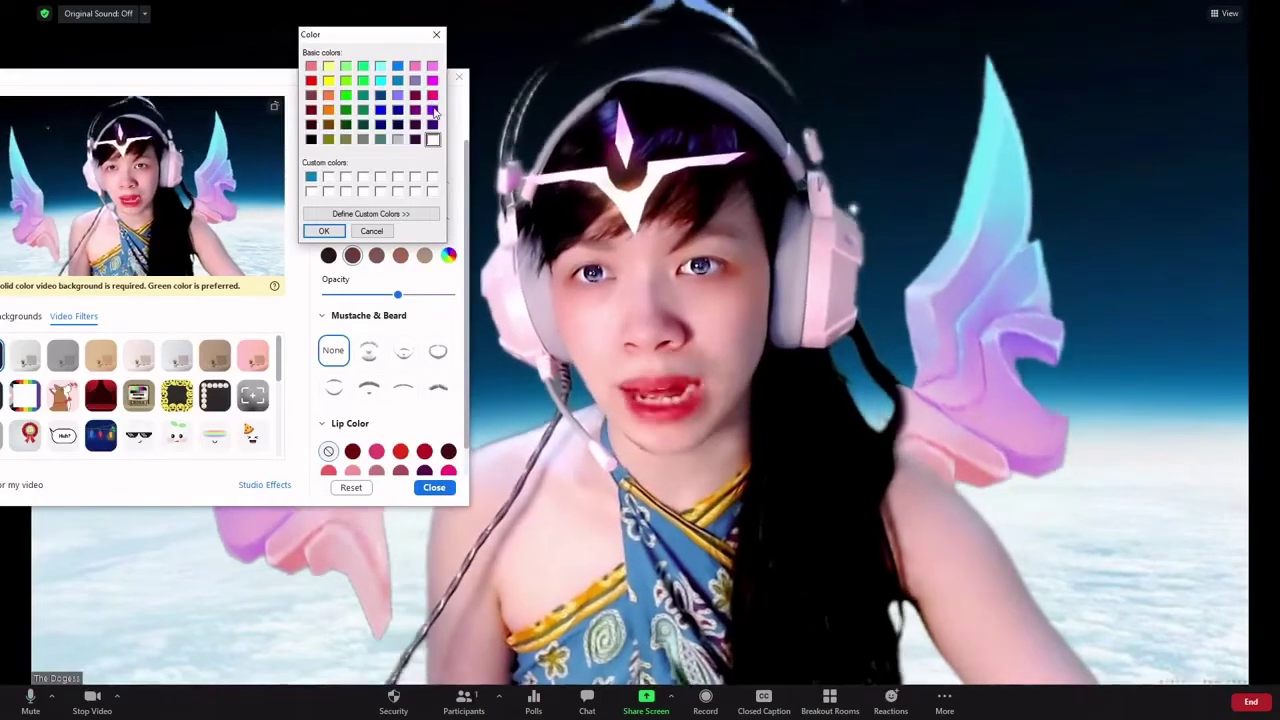
click(326, 230)
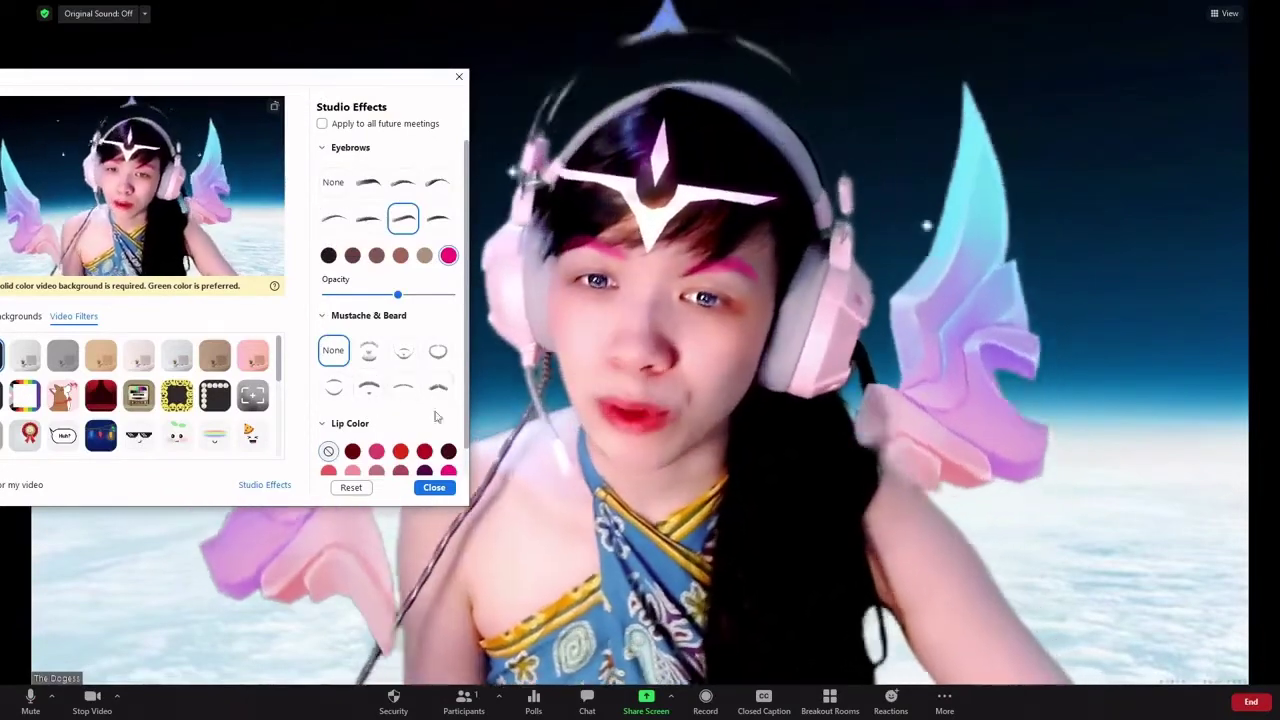
Apply the second mustache and beard style and give it a custom bright pink colour
click(369, 352)
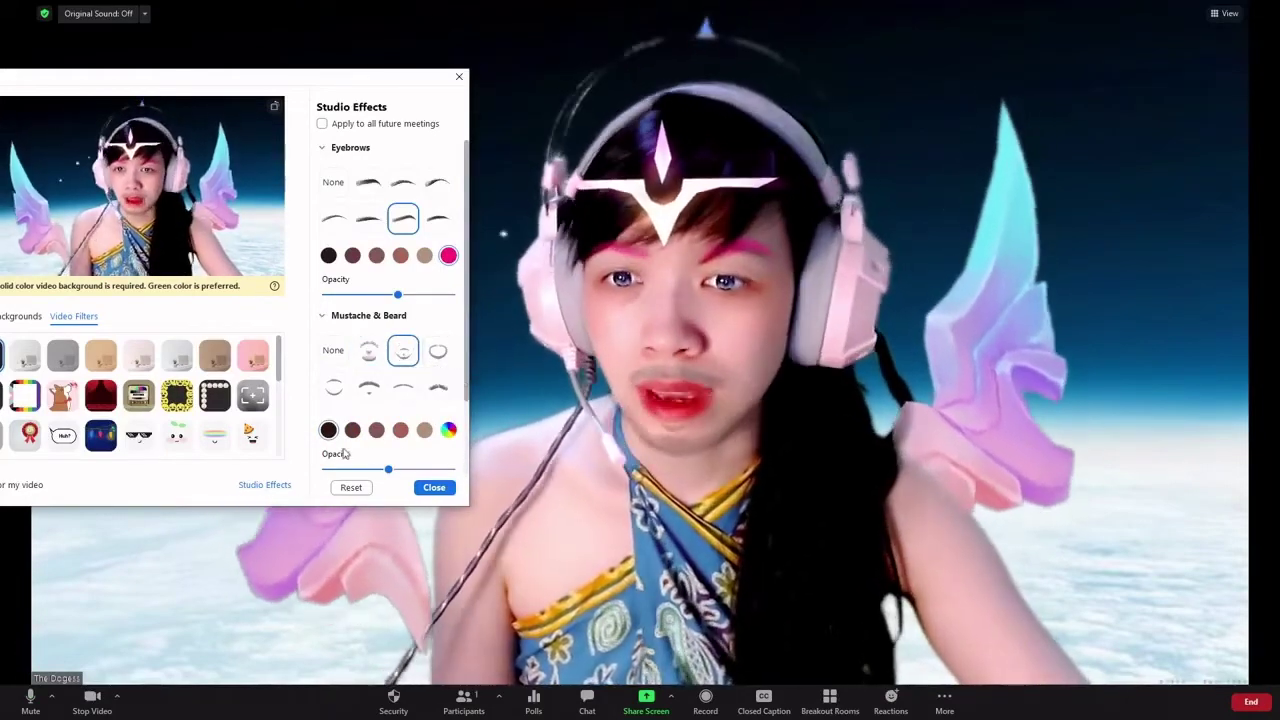
click(449, 431)
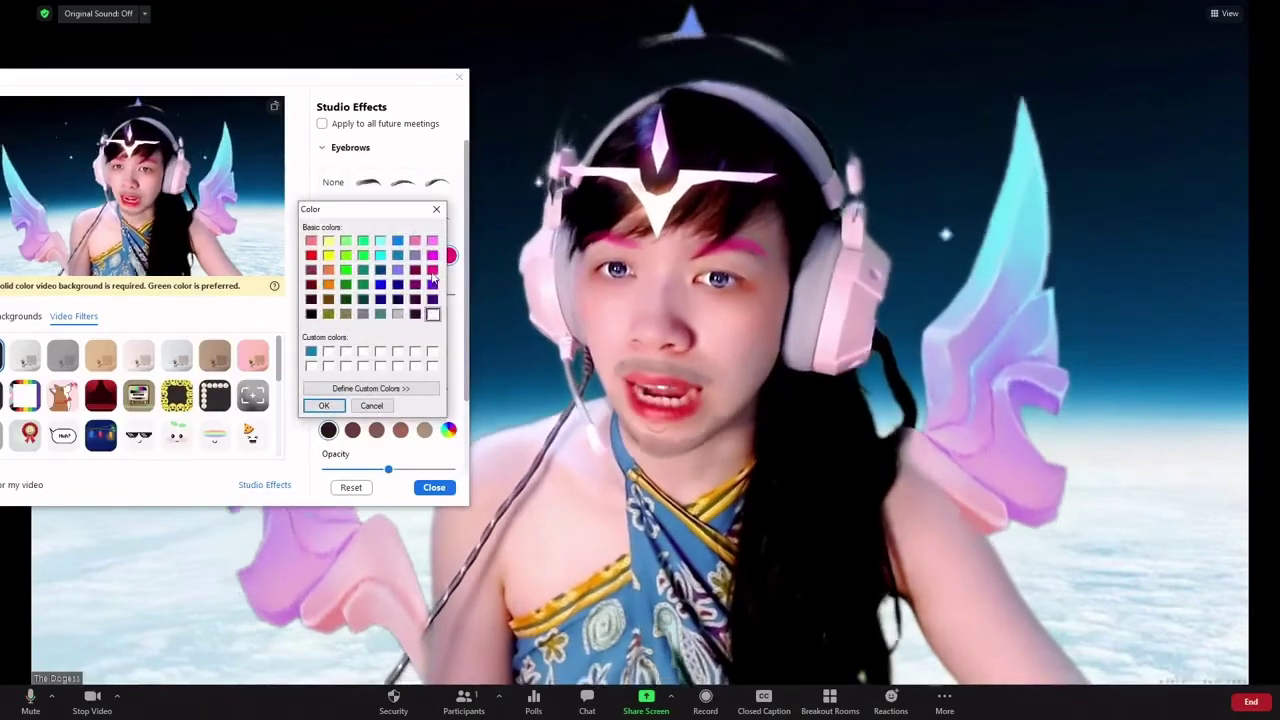
click(322, 405)
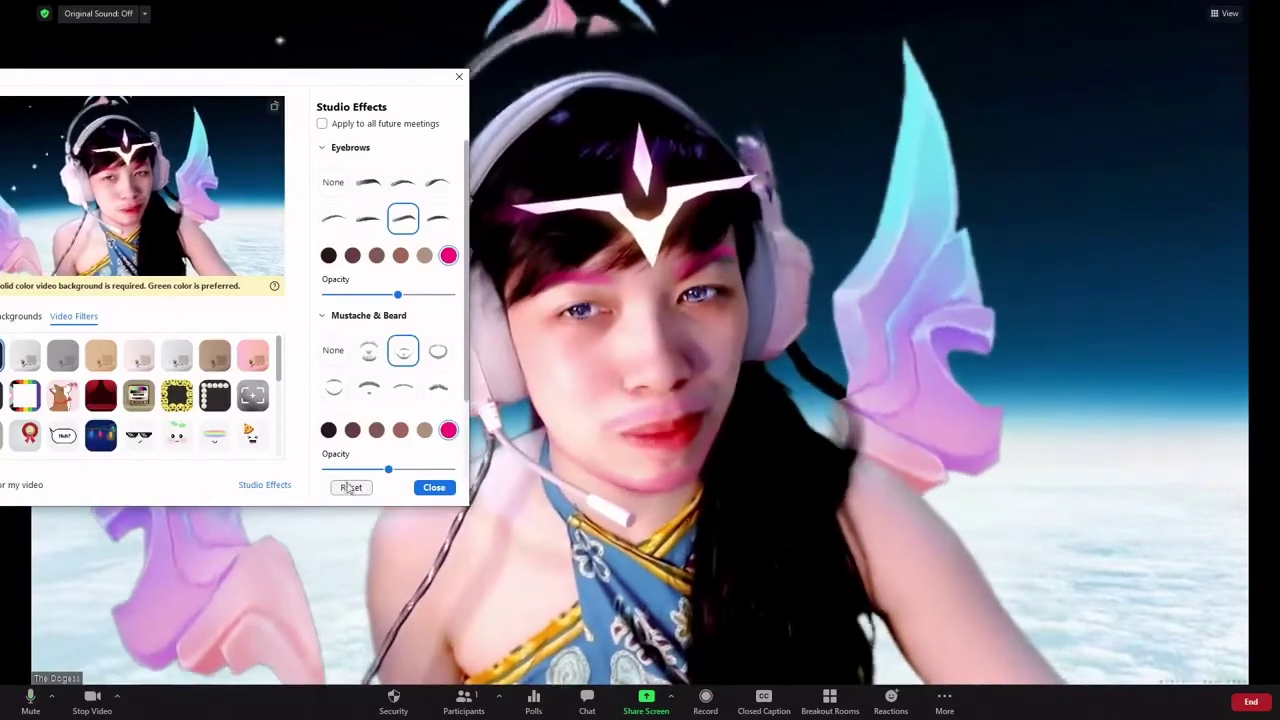
Try a bright pink lip colour and replace it with a custom violet
scroll(383, 456, down, 2)
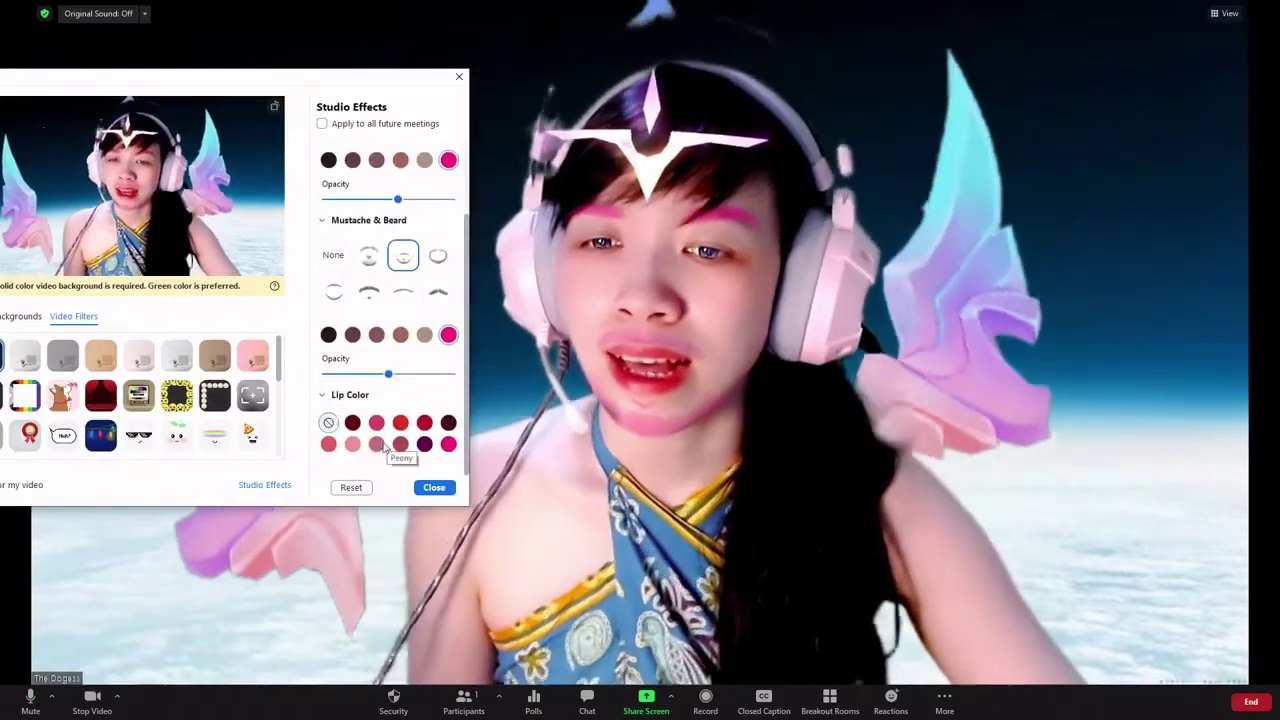
click(448, 444)
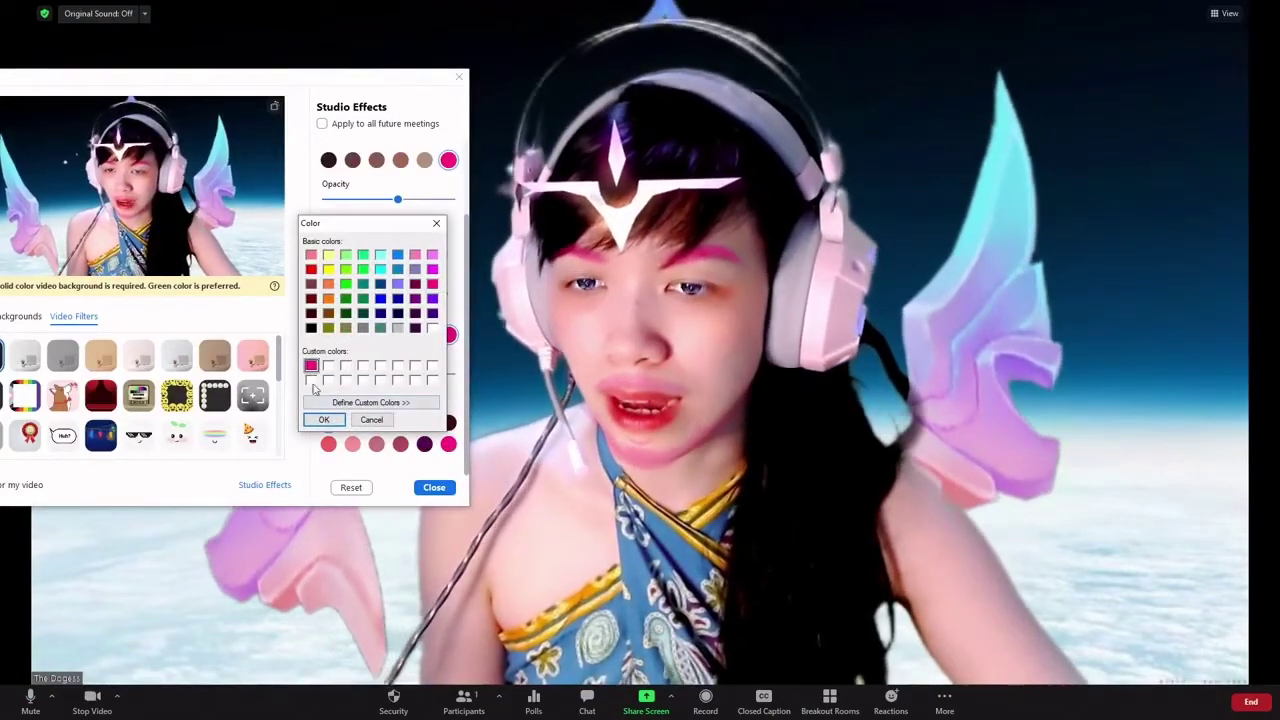
click(324, 419)
click(448, 334)
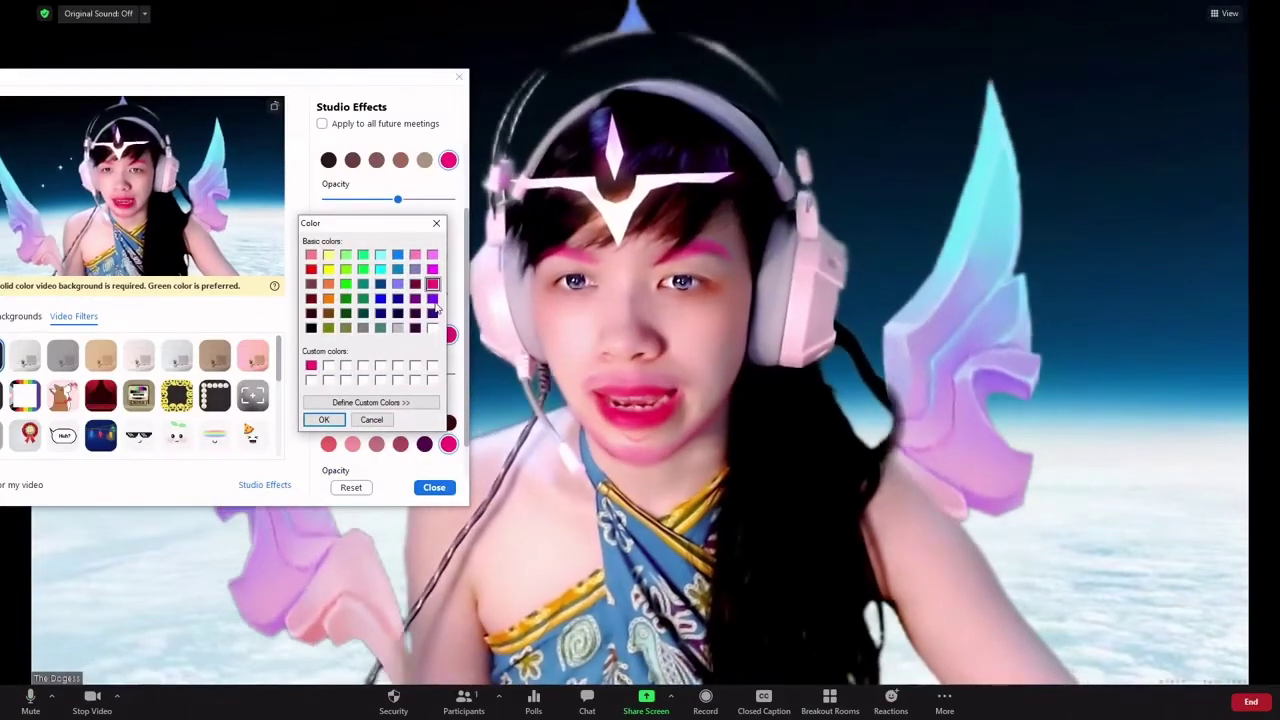
click(324, 419)
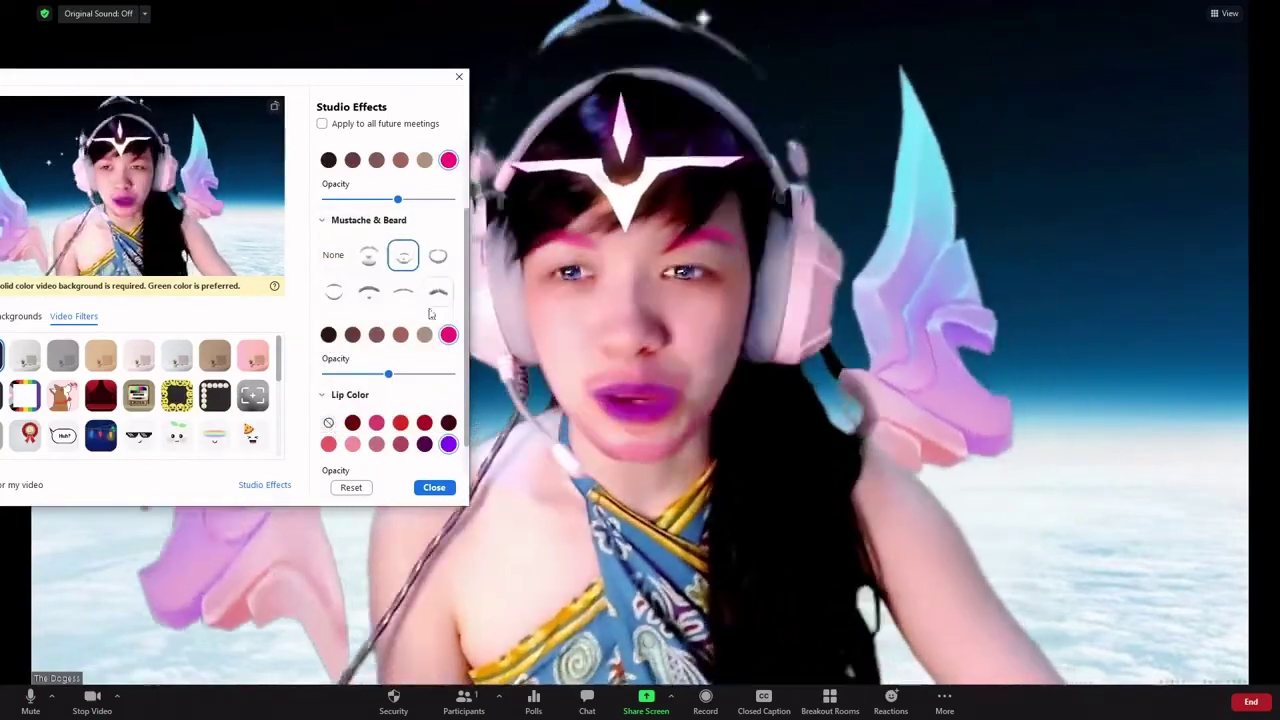
scroll(333, 145, up, 2)
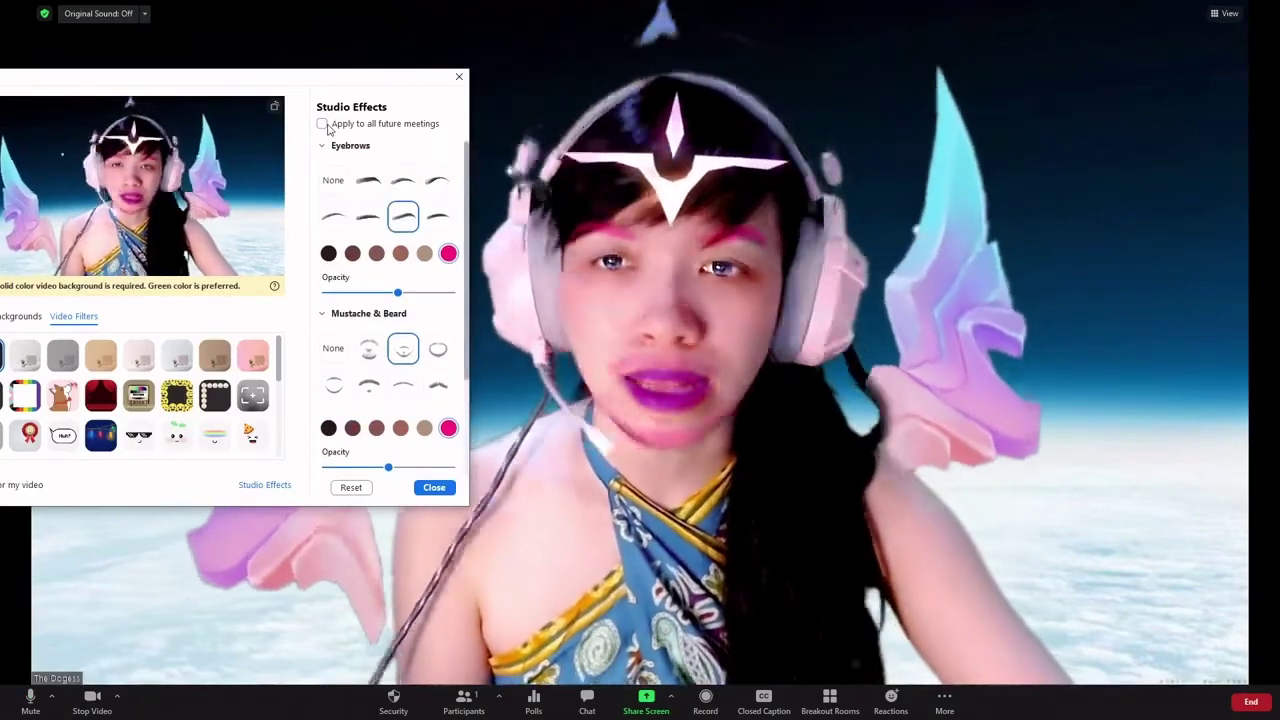